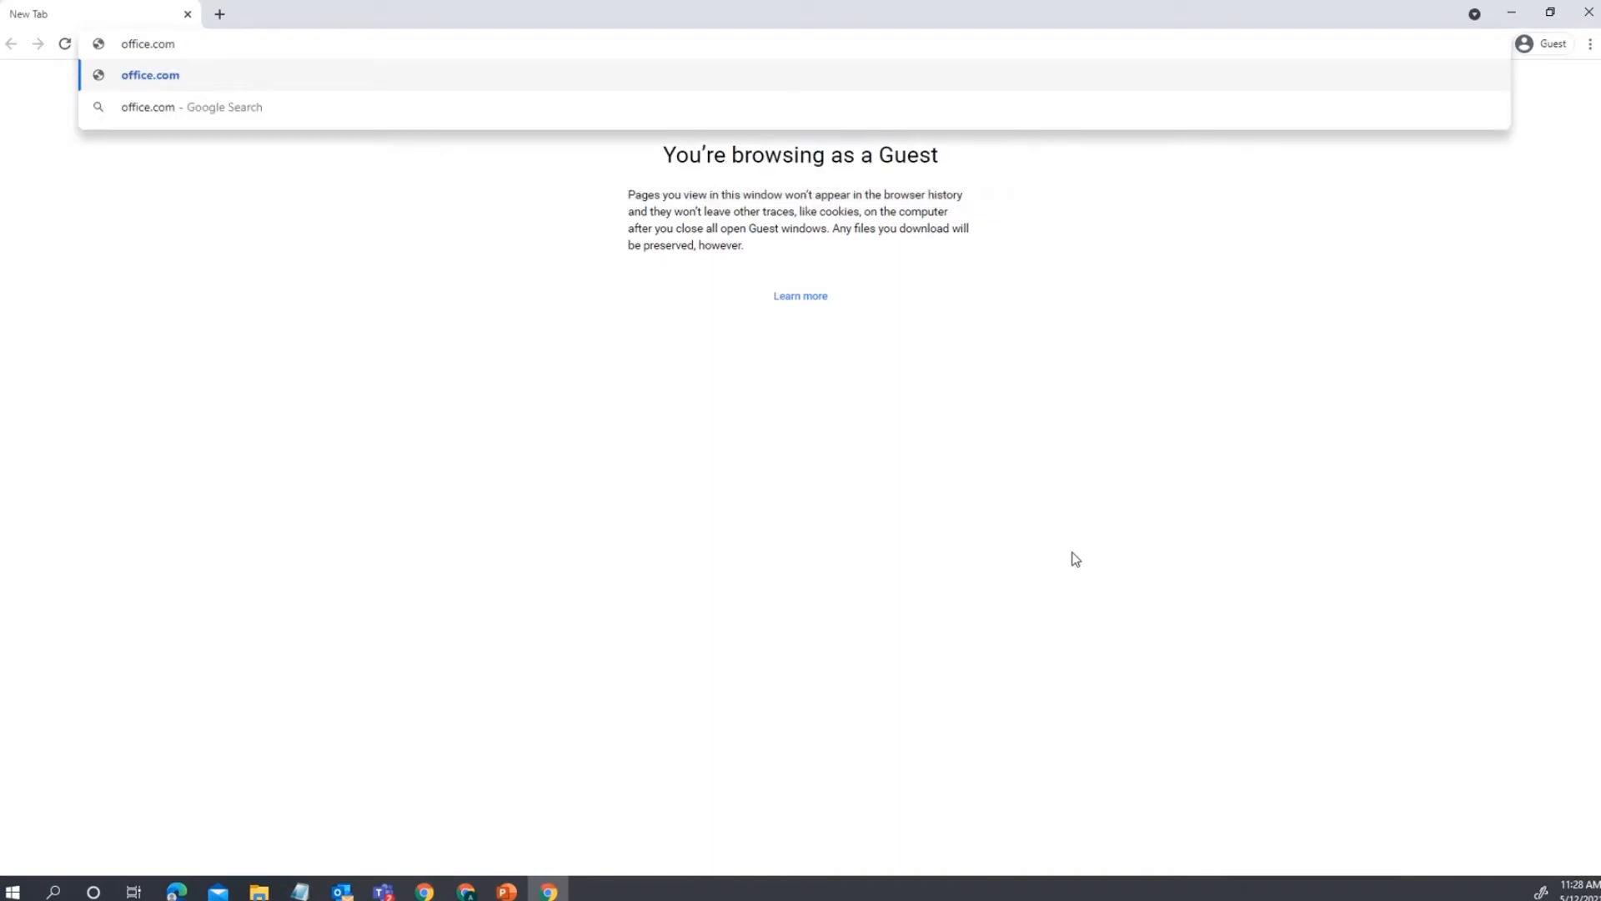
# Go to office.com and sign in with the account e-mail and password.
pyautogui.press('Return')
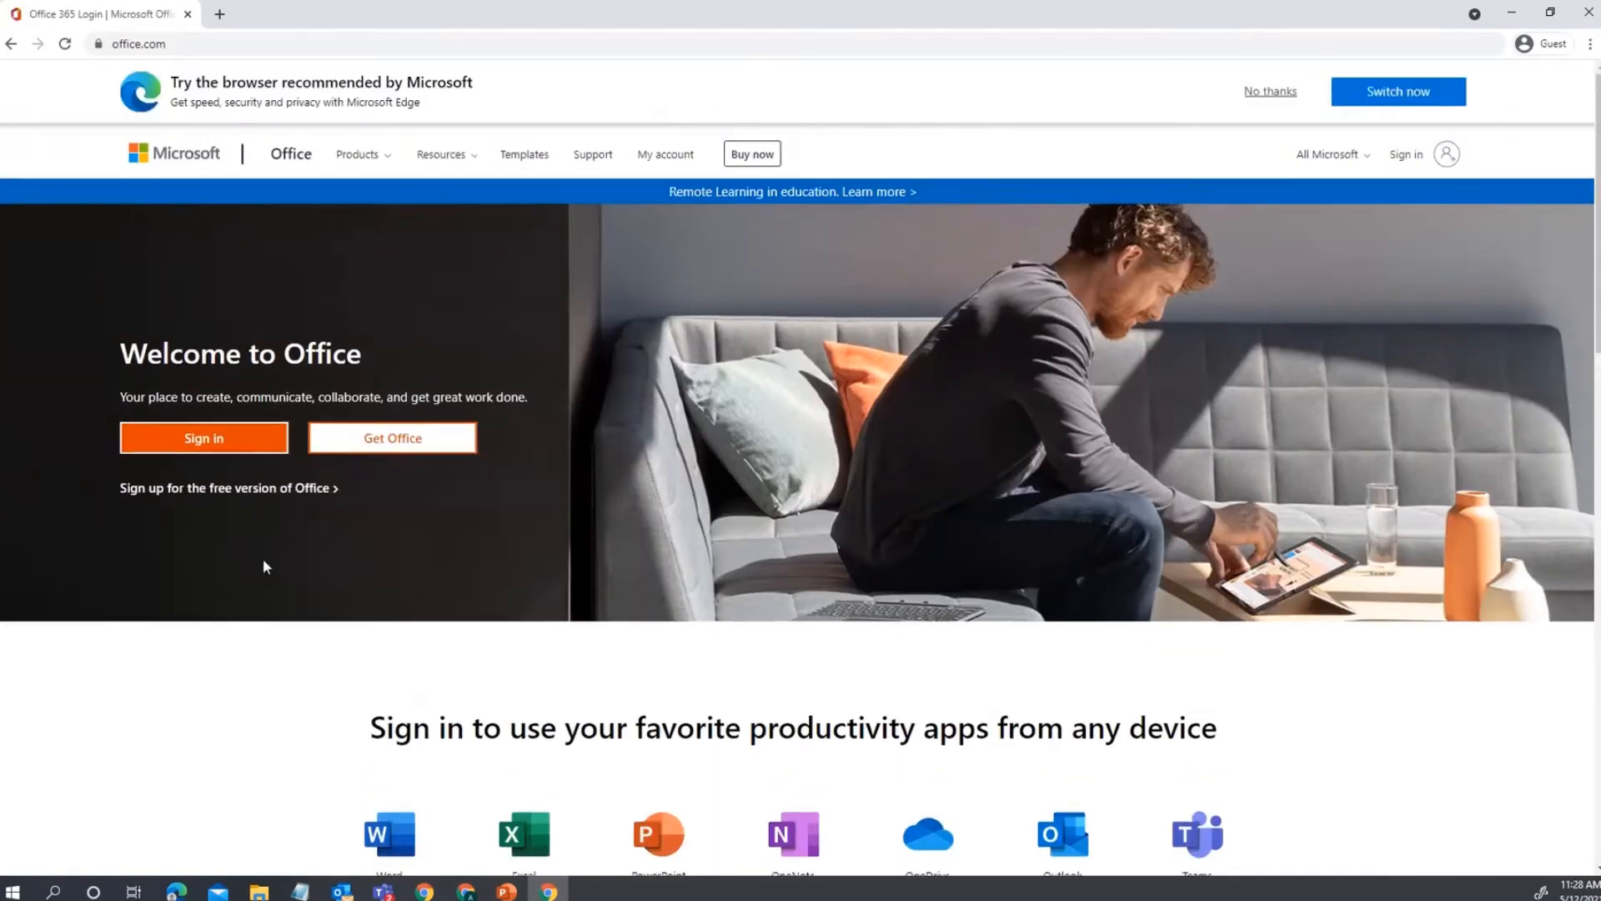
pyautogui.click(173, 435)
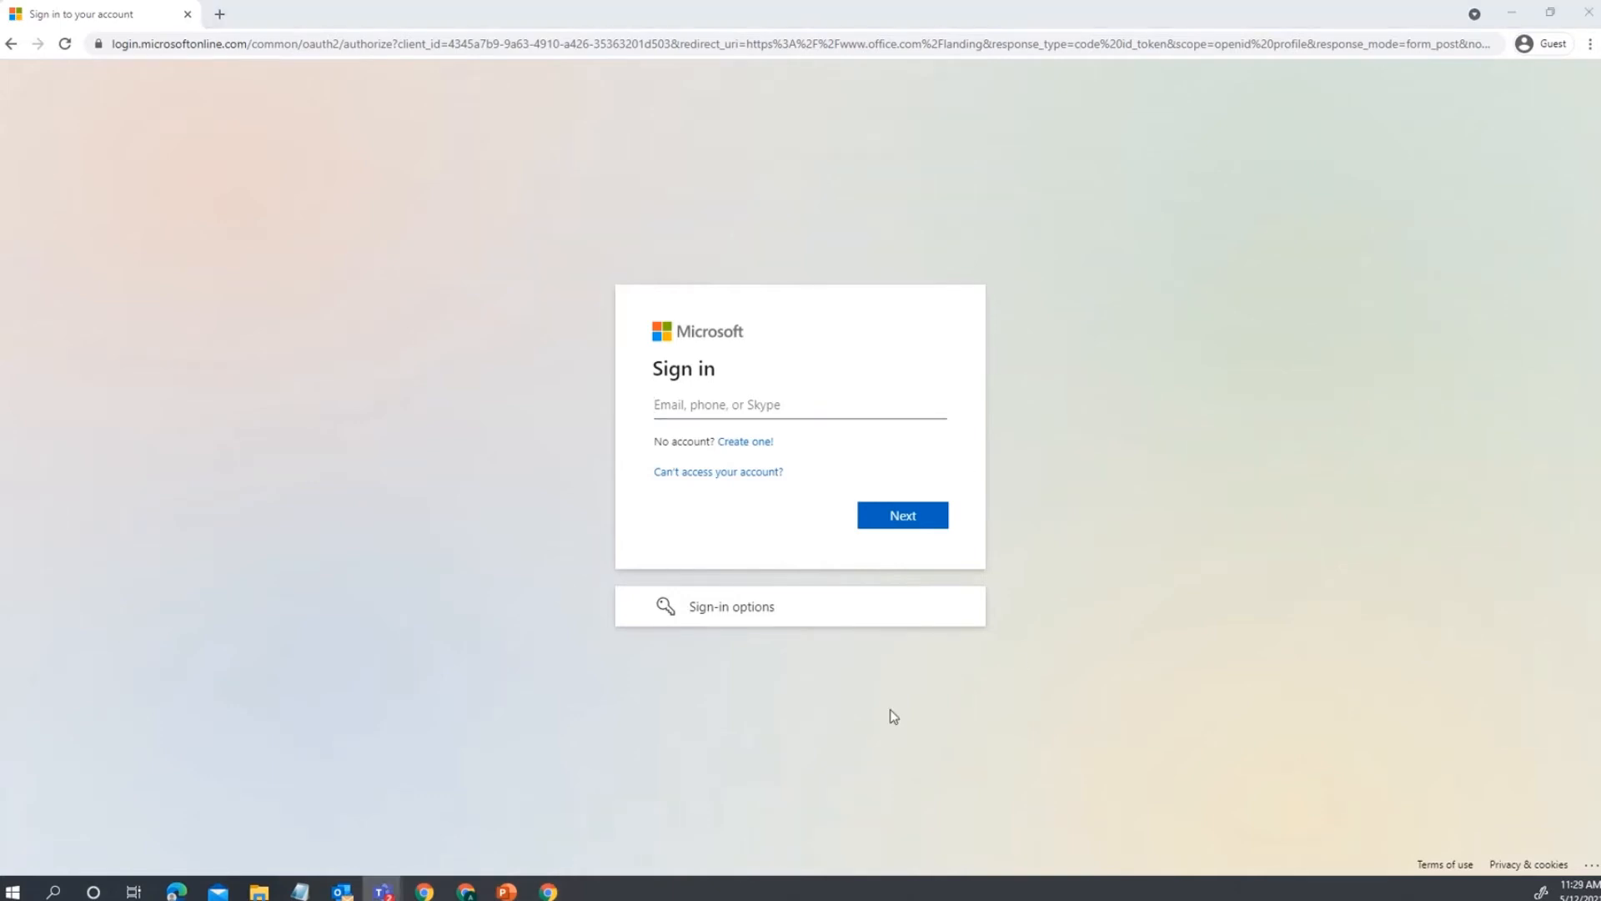
pyautogui.click(886, 404)
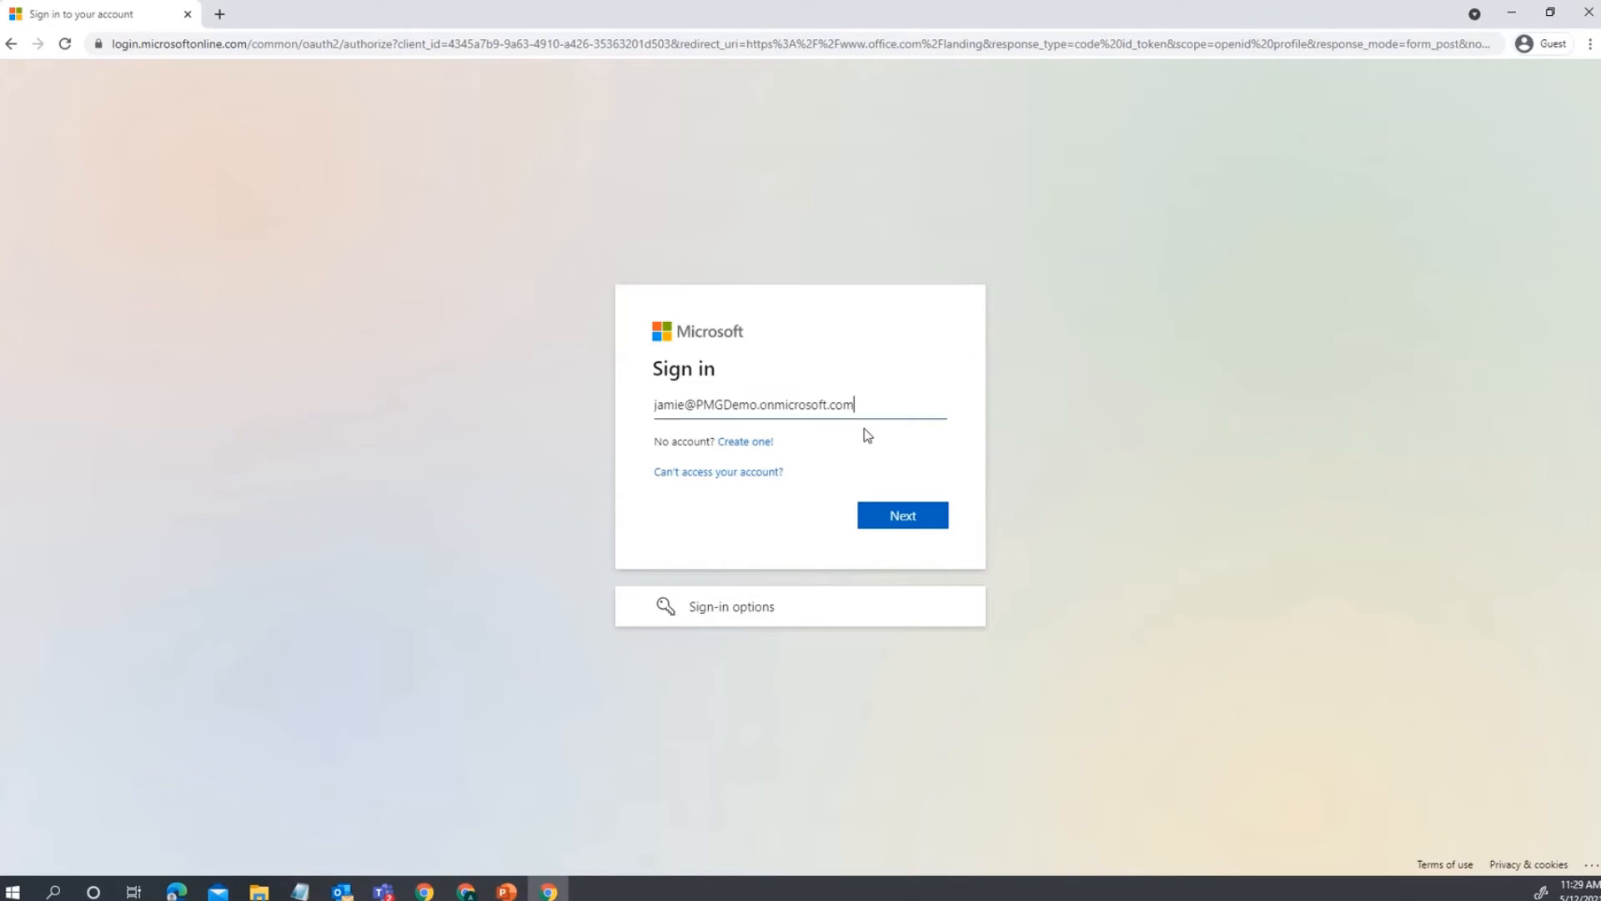
pyautogui.click(893, 512)
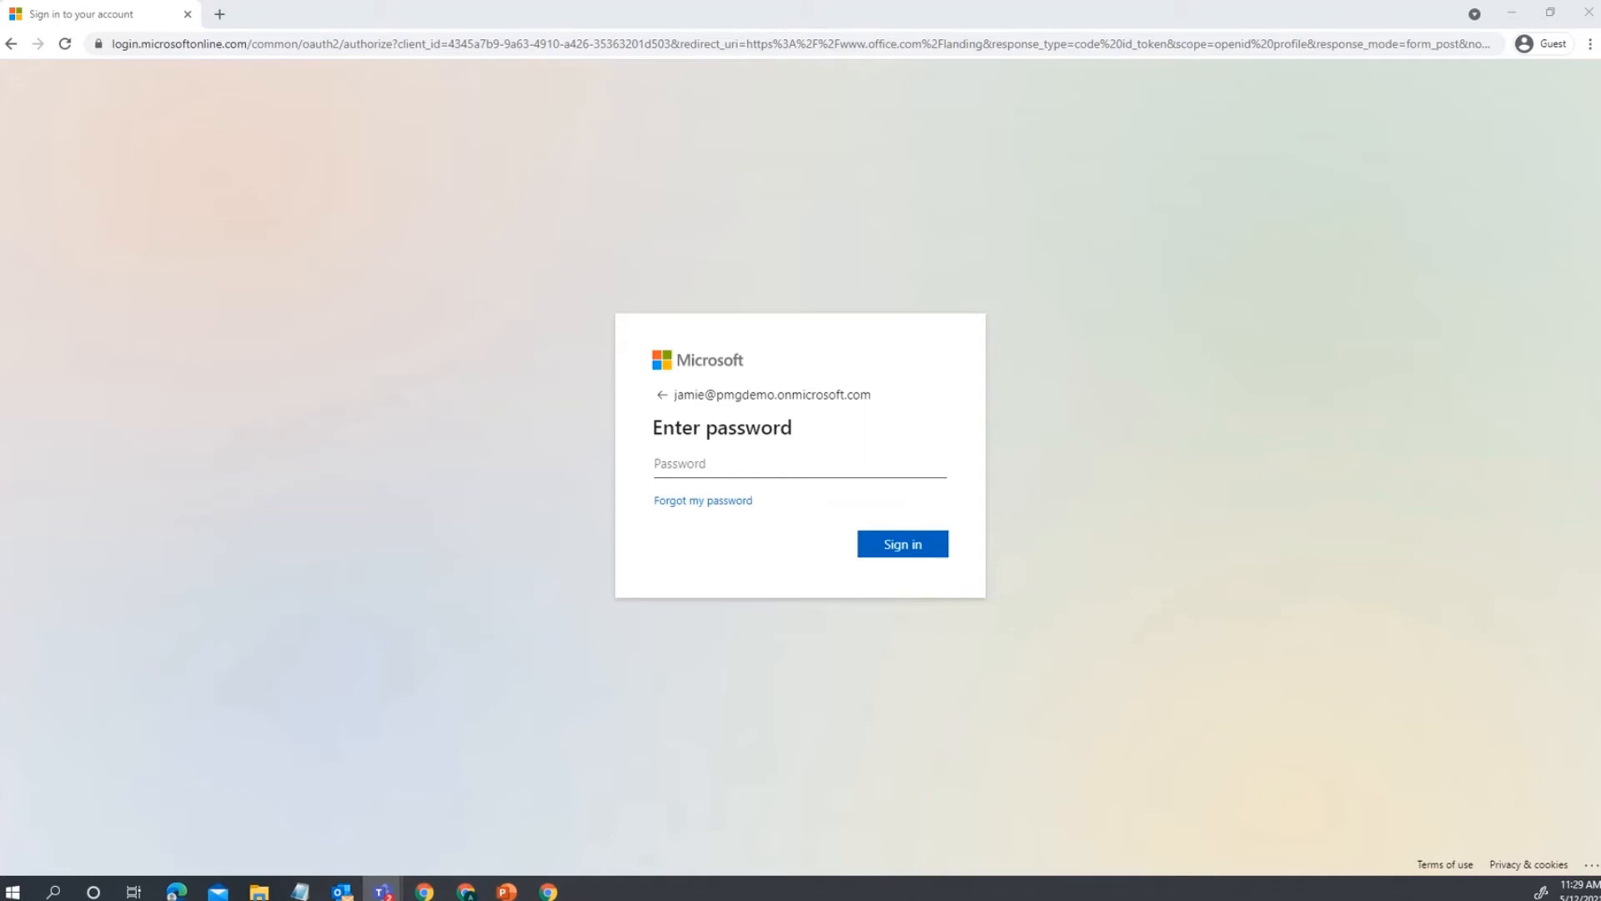
pyautogui.click(714, 461)
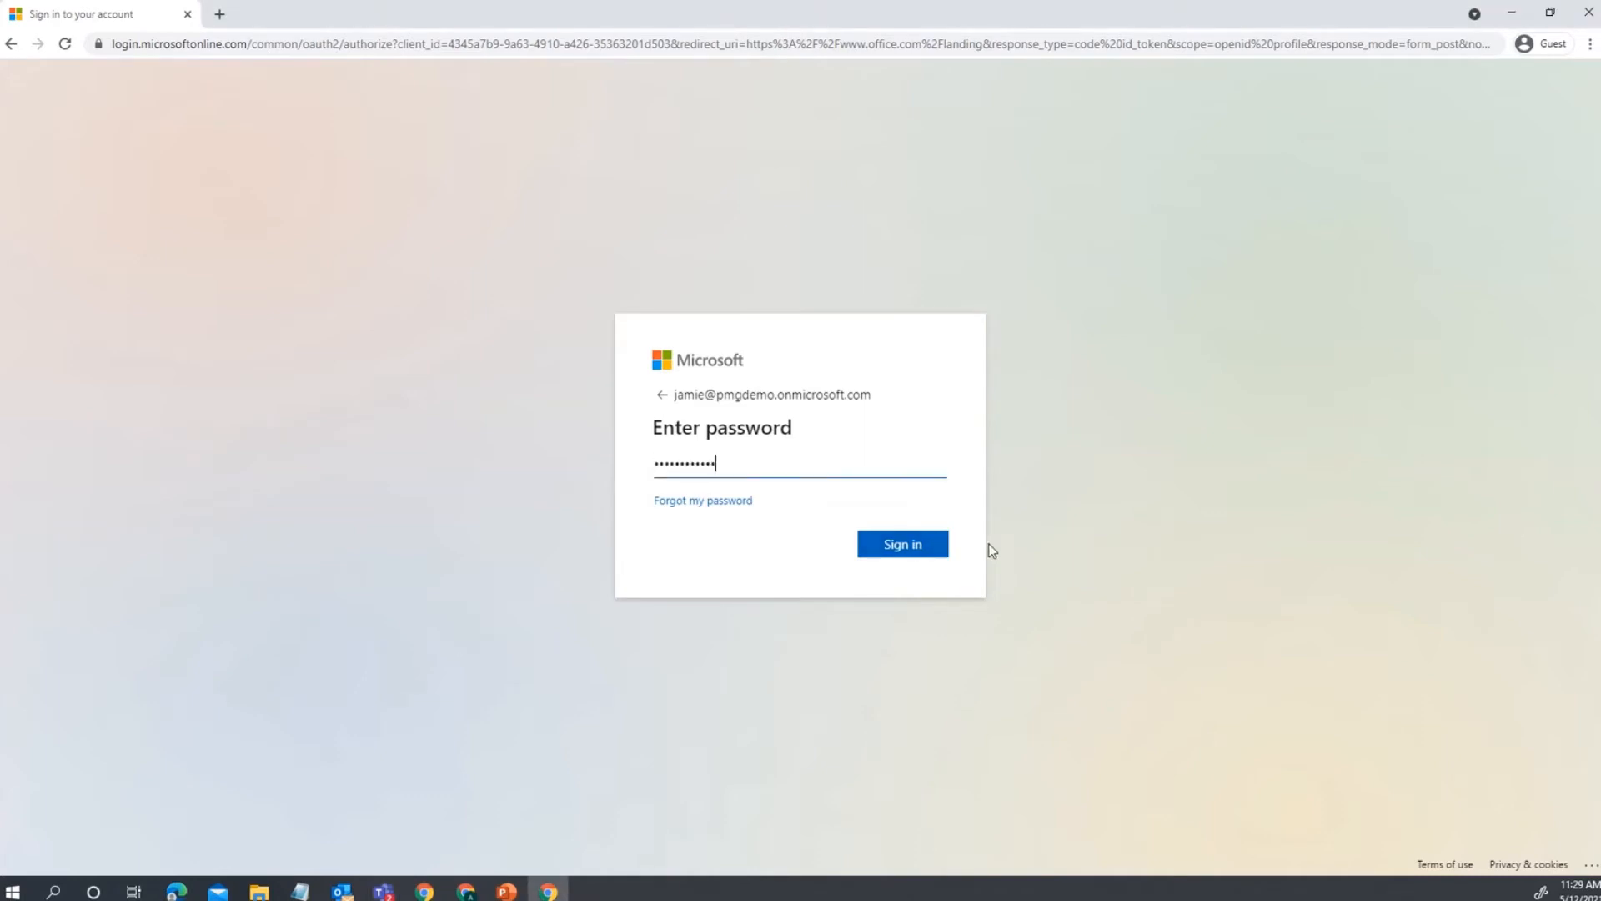
pyautogui.click(946, 546)
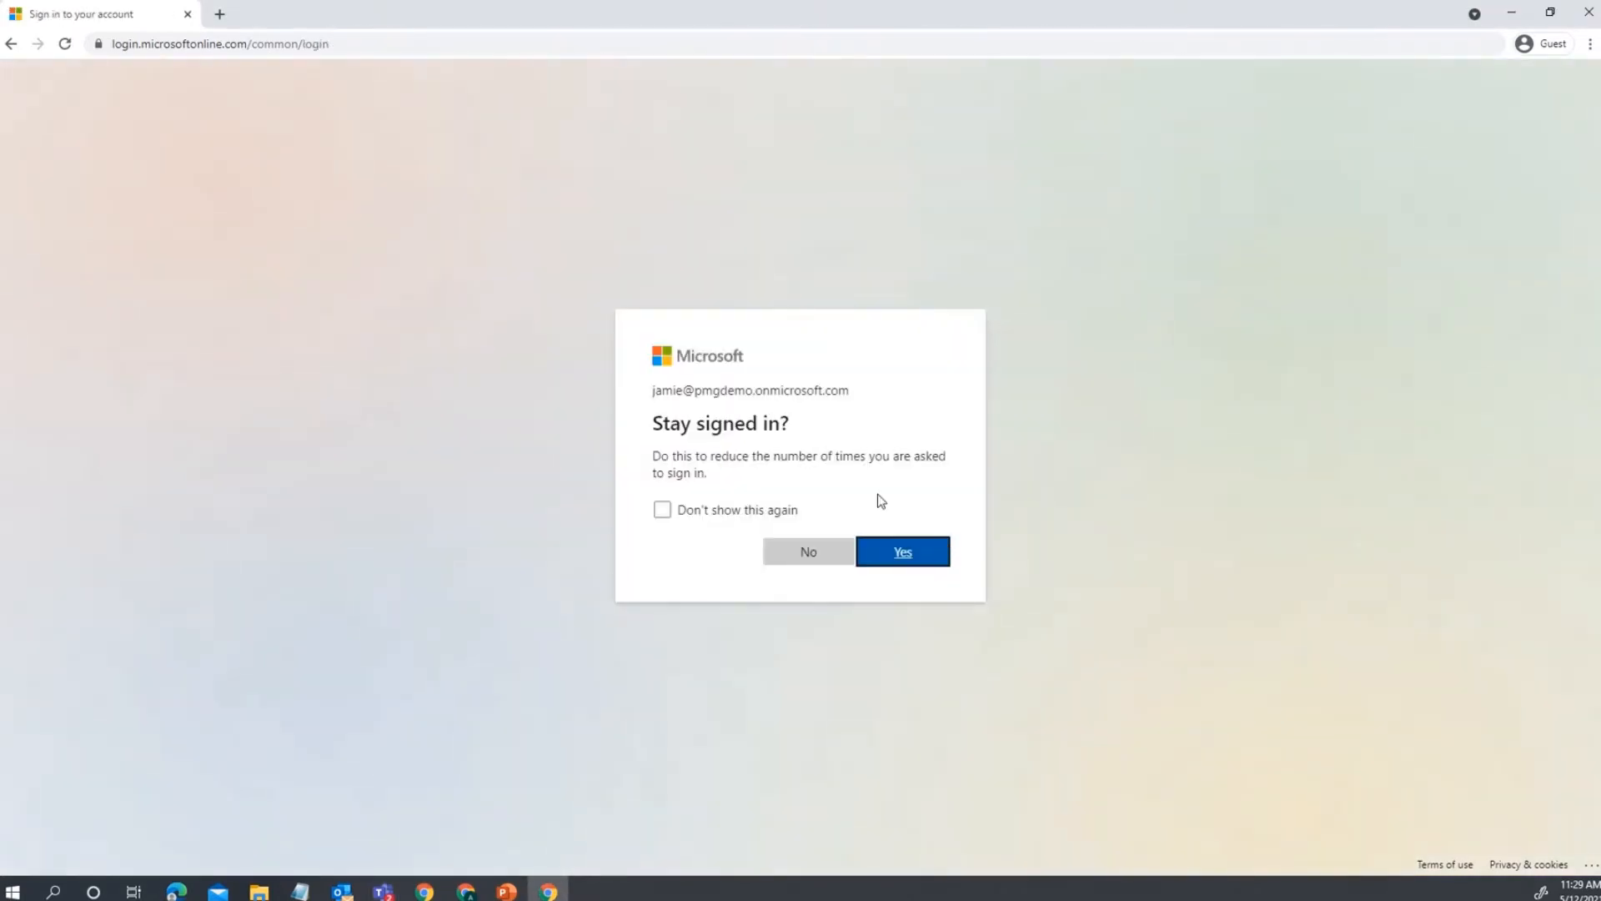
# Choose Yes to stay signed in and let the Office home page with recent files load.
pyautogui.click(885, 559)
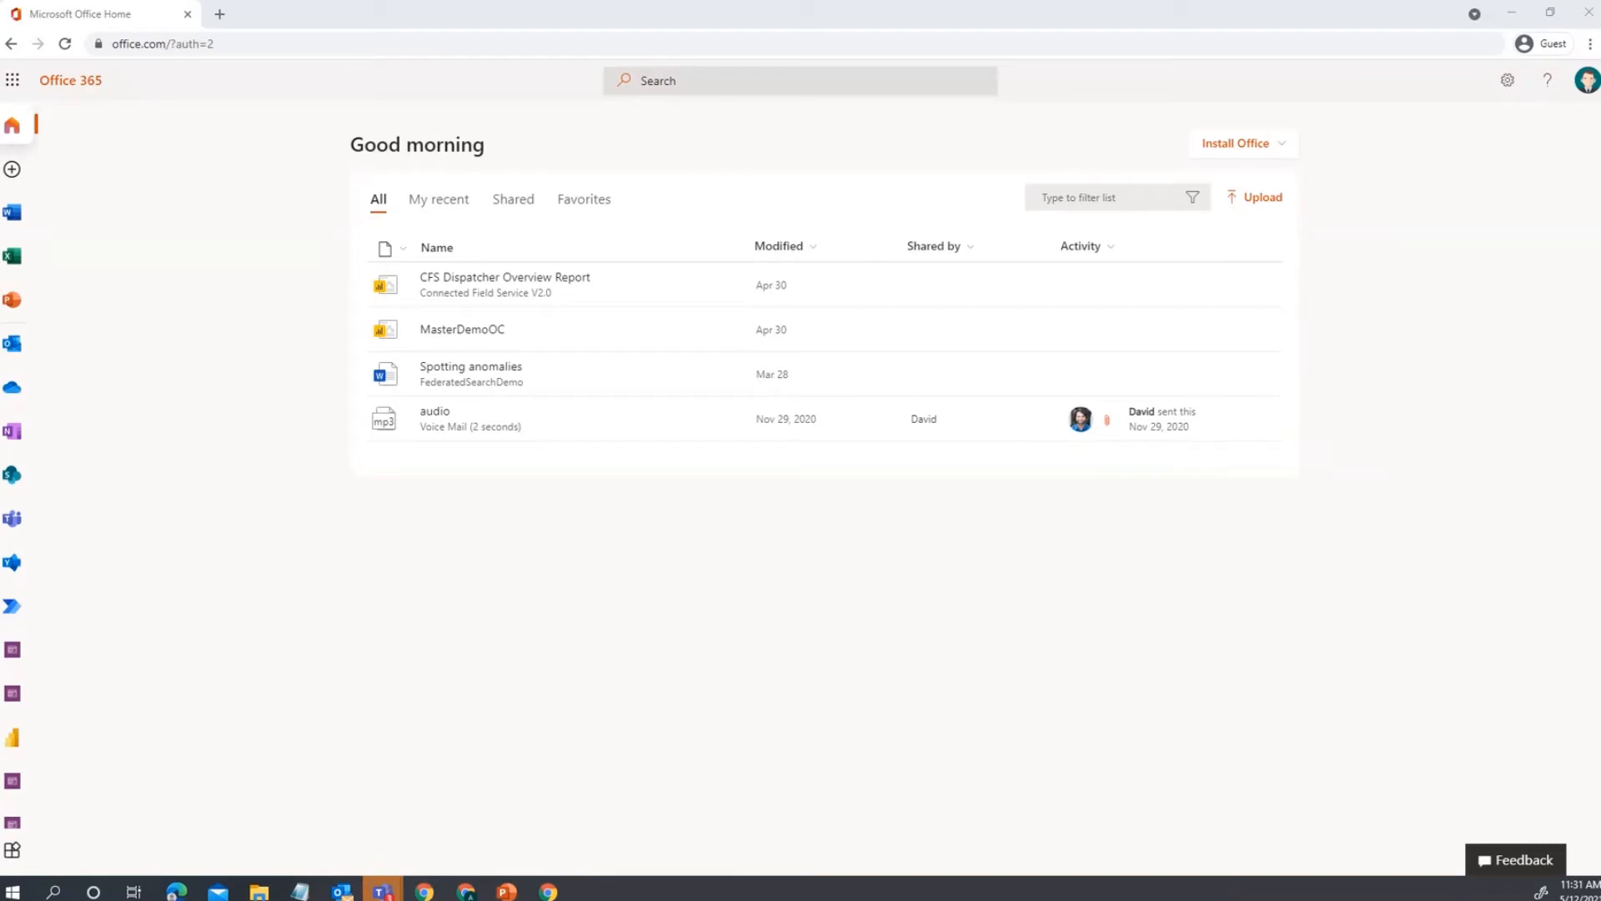
# Launch Resource Scheduling from the Office app rail and check the requirement views list without changing it.
pyautogui.click(15, 653)
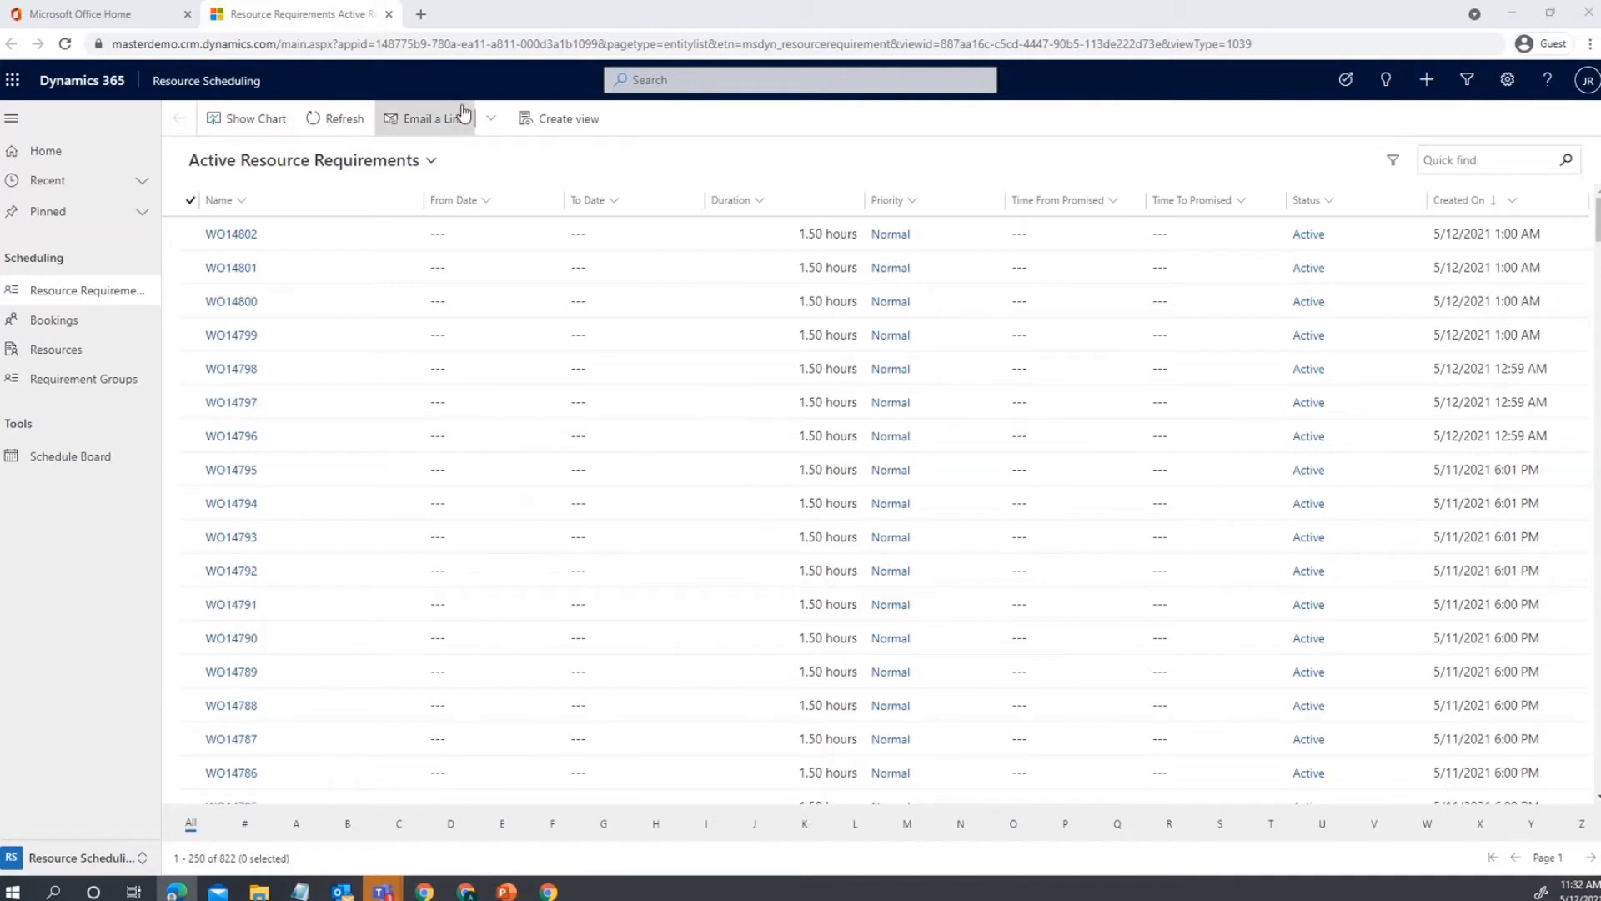
pyautogui.click(427, 167)
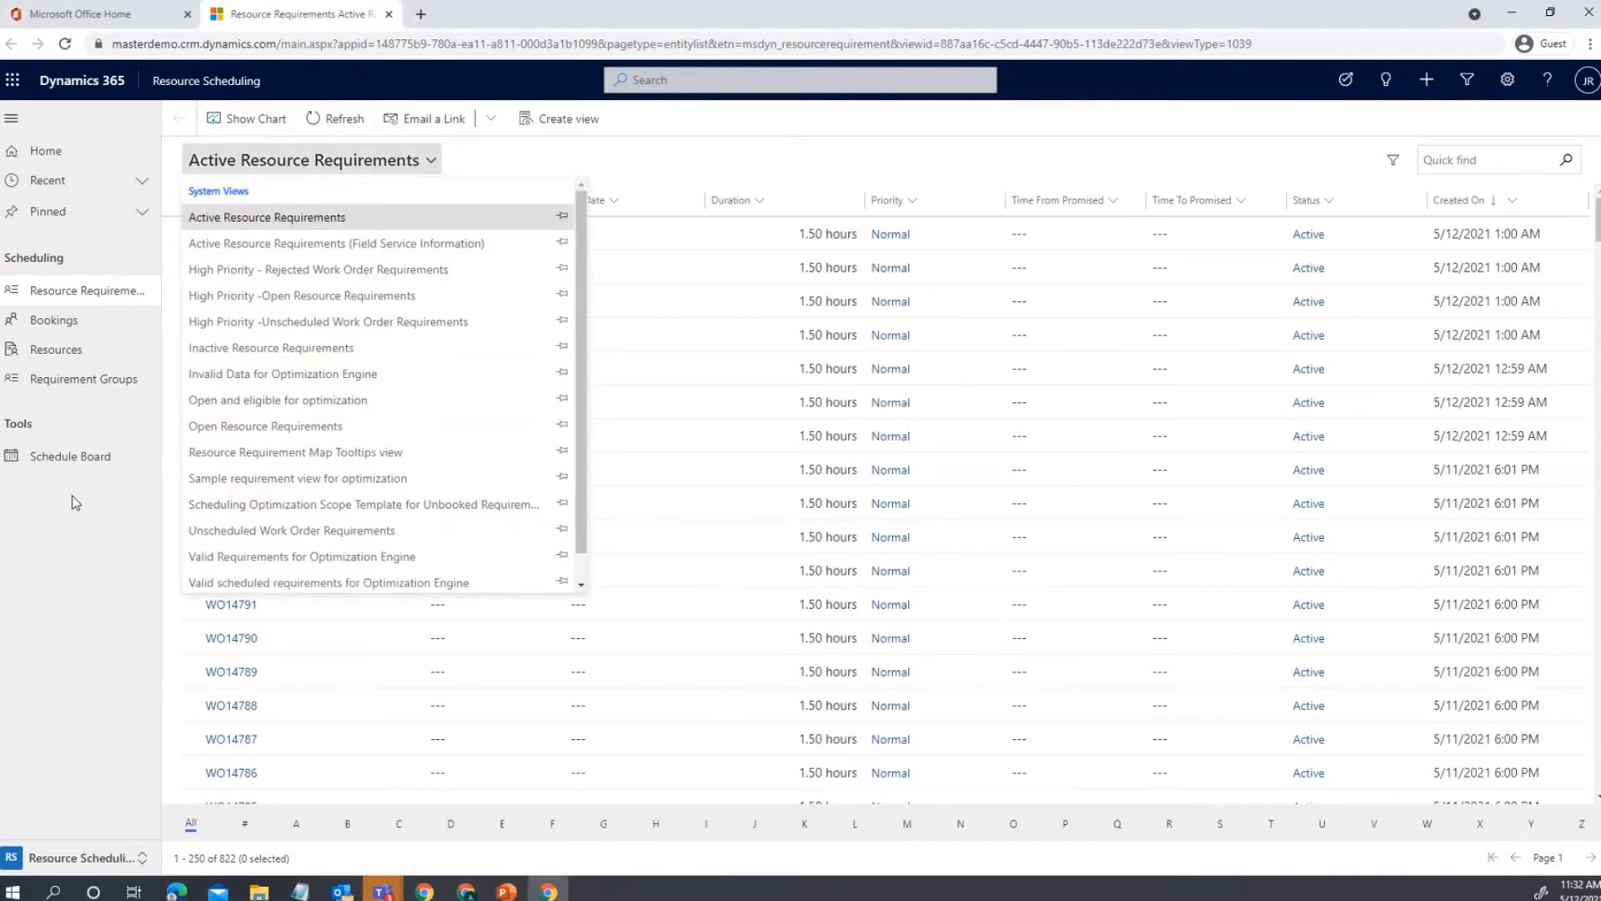
pyautogui.click(427, 167)
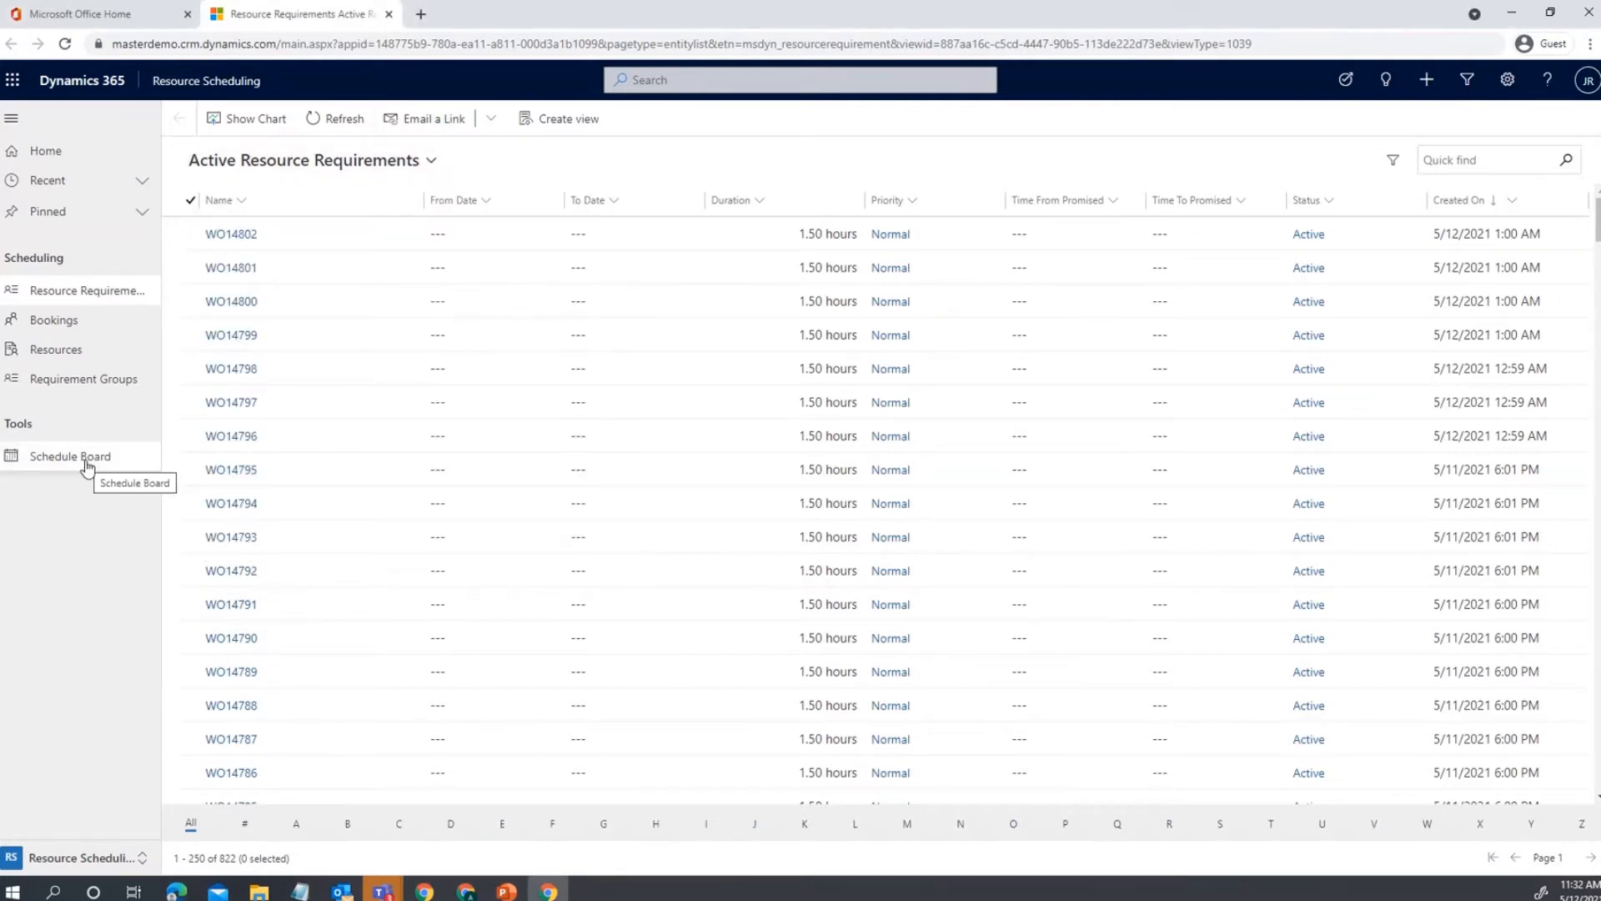
# Open the Schedule Board, briefly enlarge the Open Requirements pane, then restore the resource rows.
pyautogui.click(87, 468)
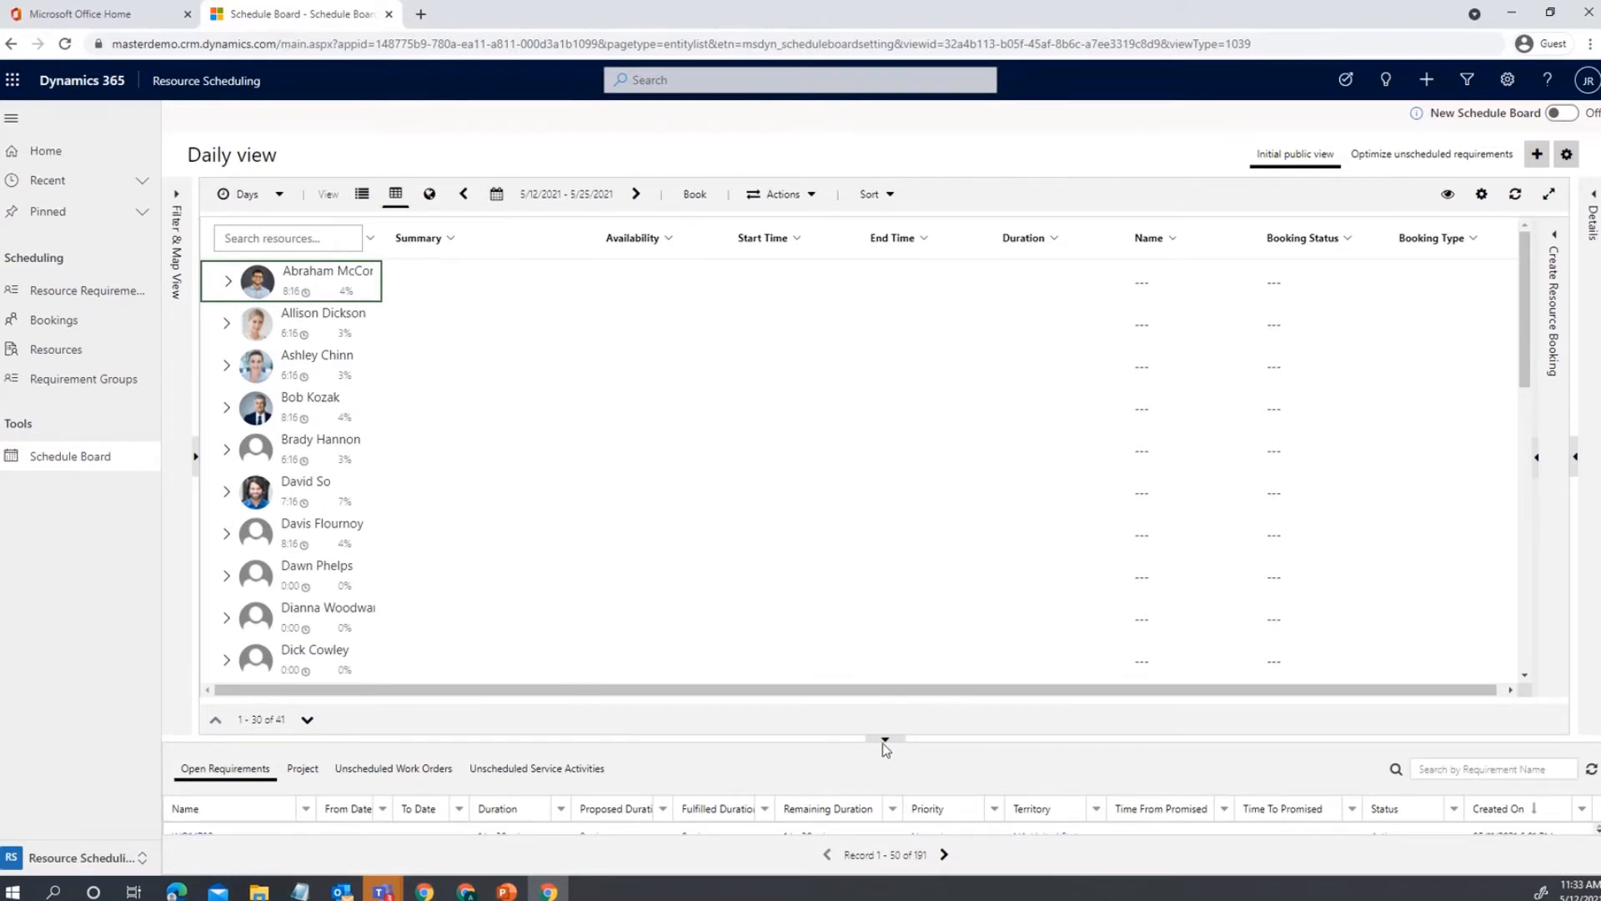
pyautogui.moveTo(878, 748); pyautogui.dragTo(863, 291)
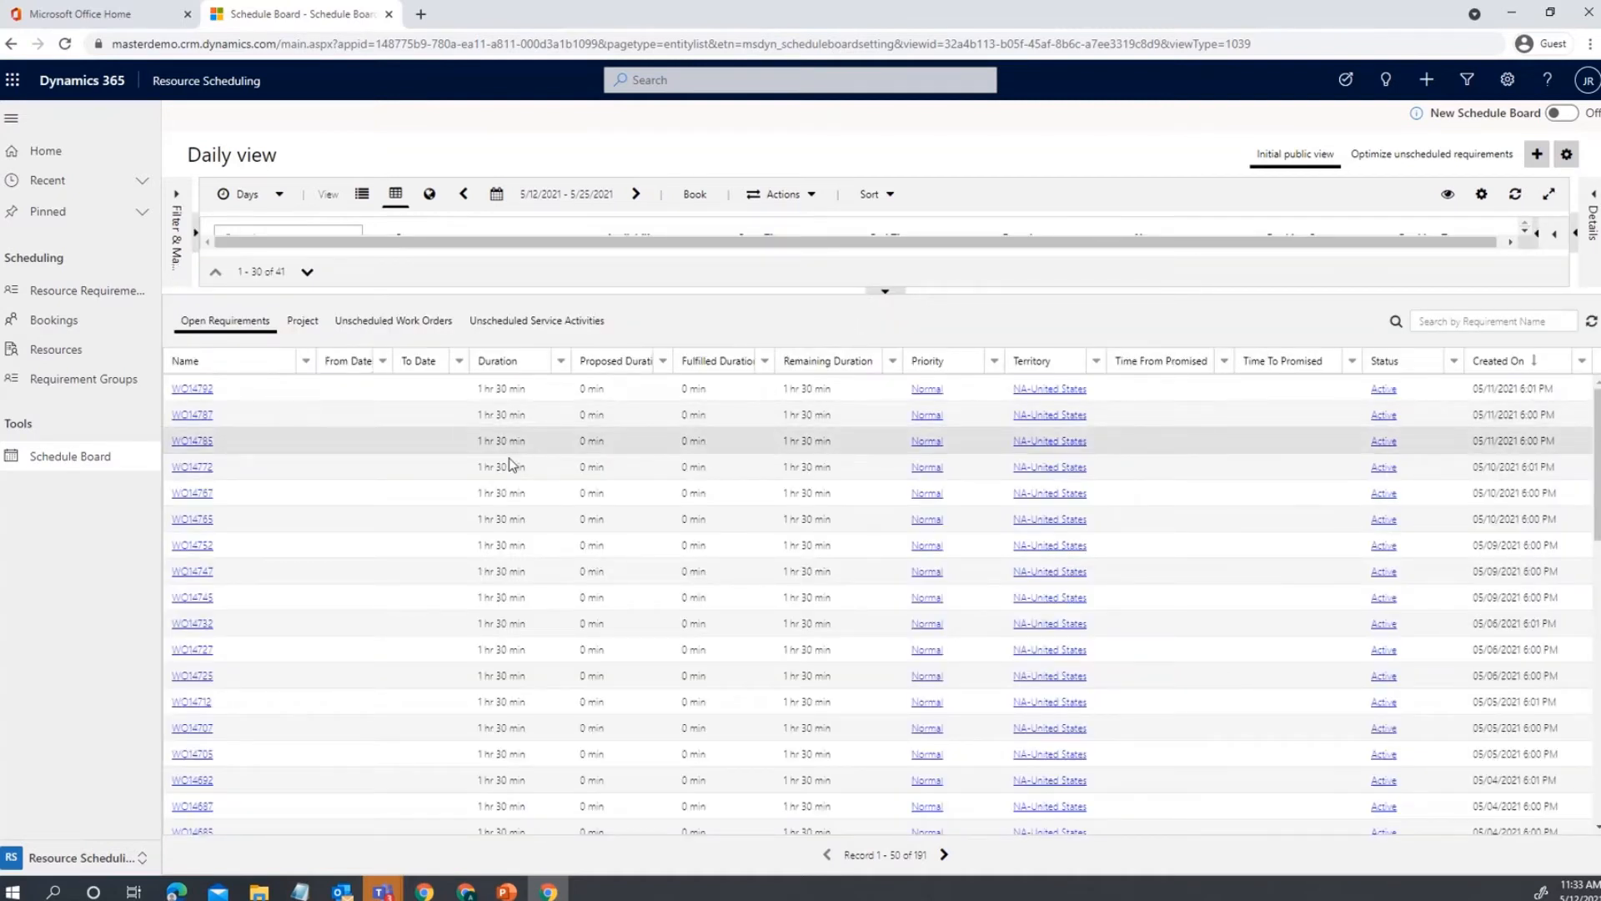
pyautogui.scroll(-3, 386, 492)
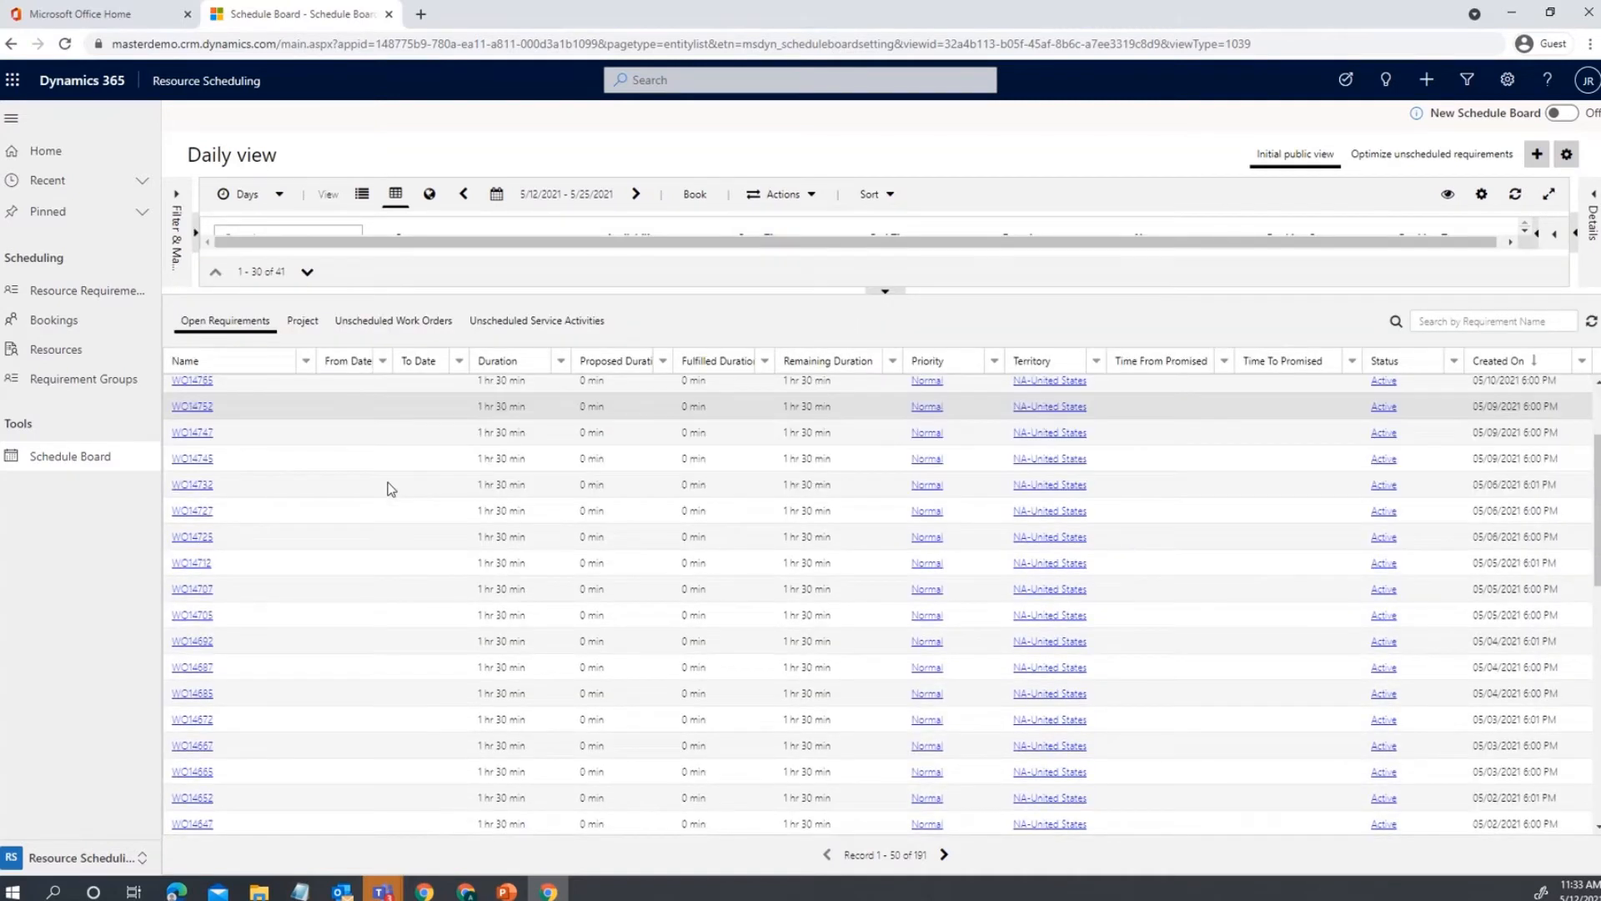
pyautogui.scroll(3, 390, 489)
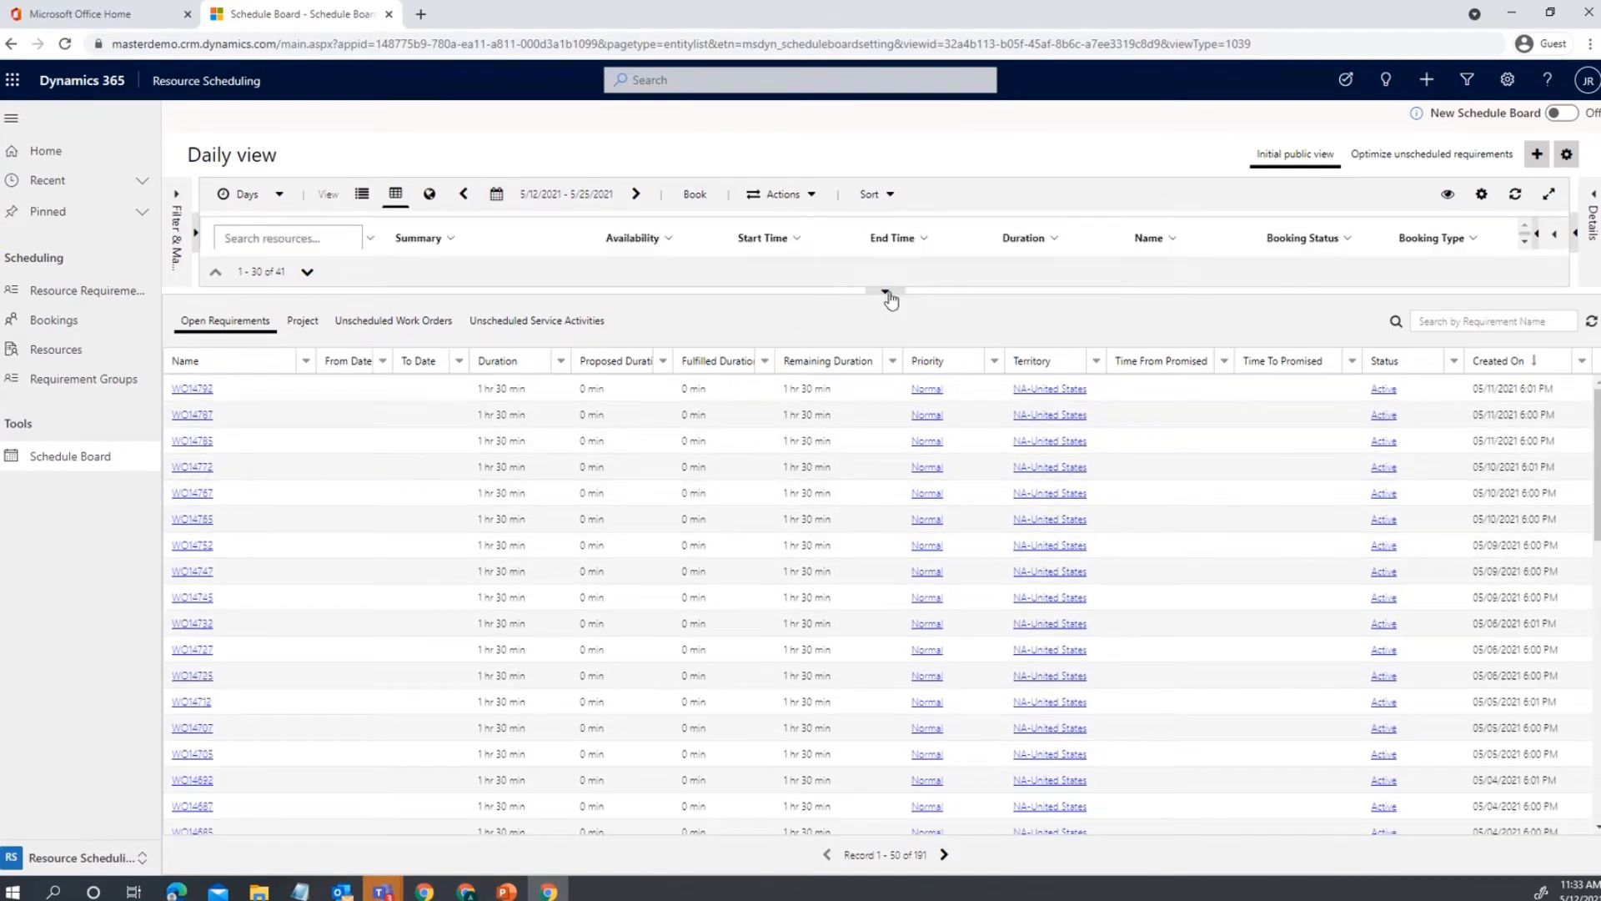
pyautogui.moveTo(891, 300); pyautogui.dragTo(897, 702)
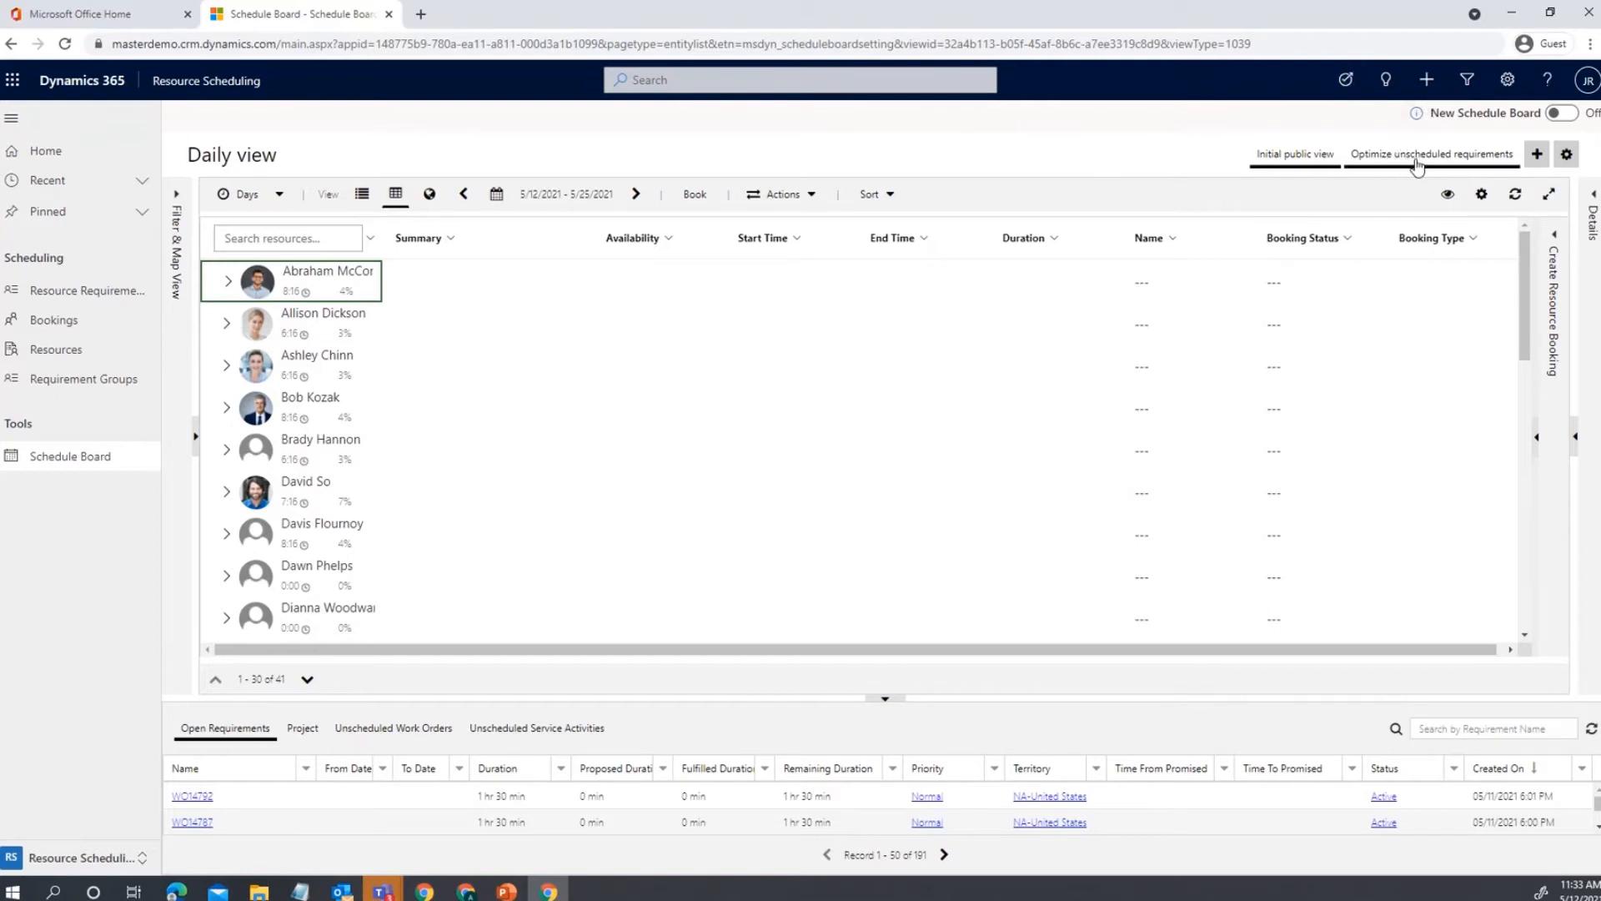
# Switch the board to Hourly view and show the details card for completed booking WO14795.
pyautogui.click(1417, 166)
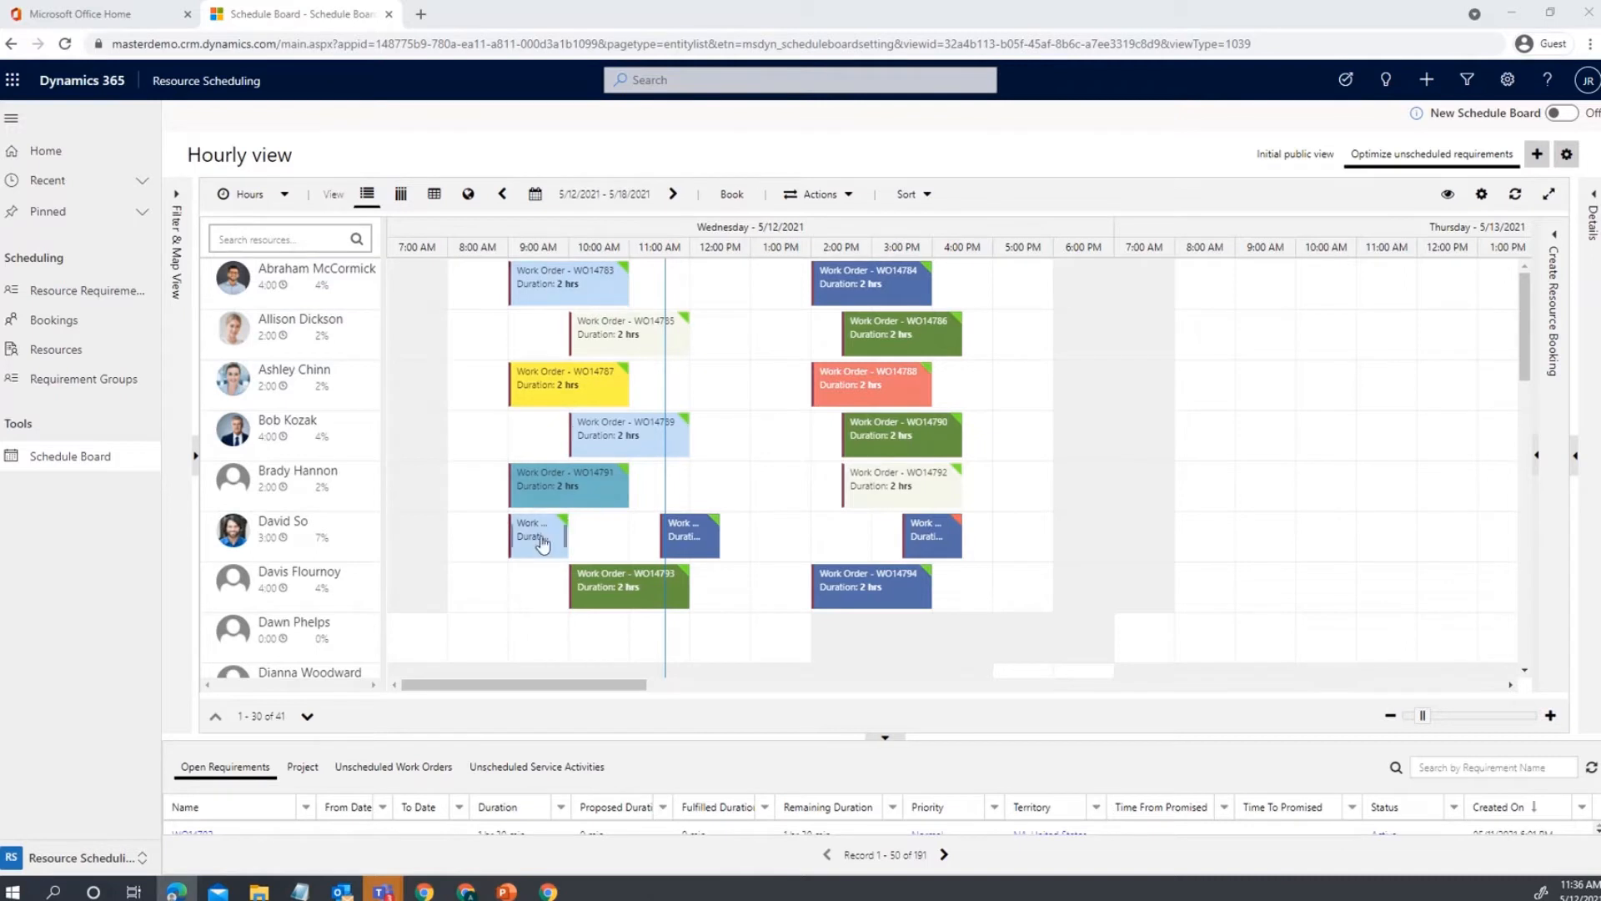
pyautogui.moveTo(543, 543)
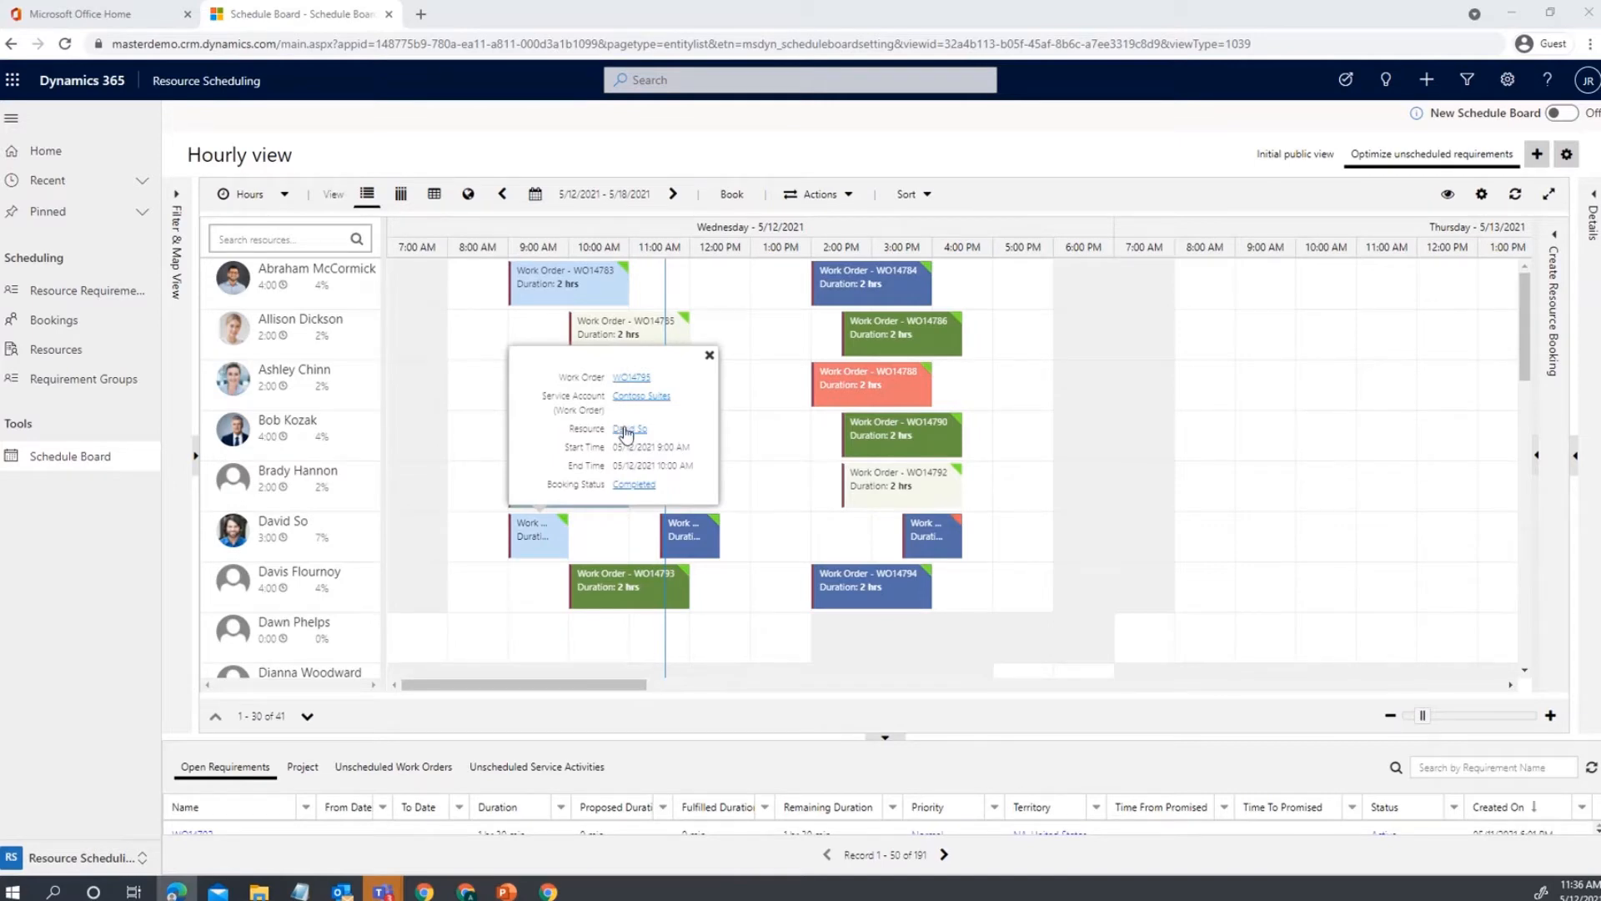
pyautogui.click(626, 429)
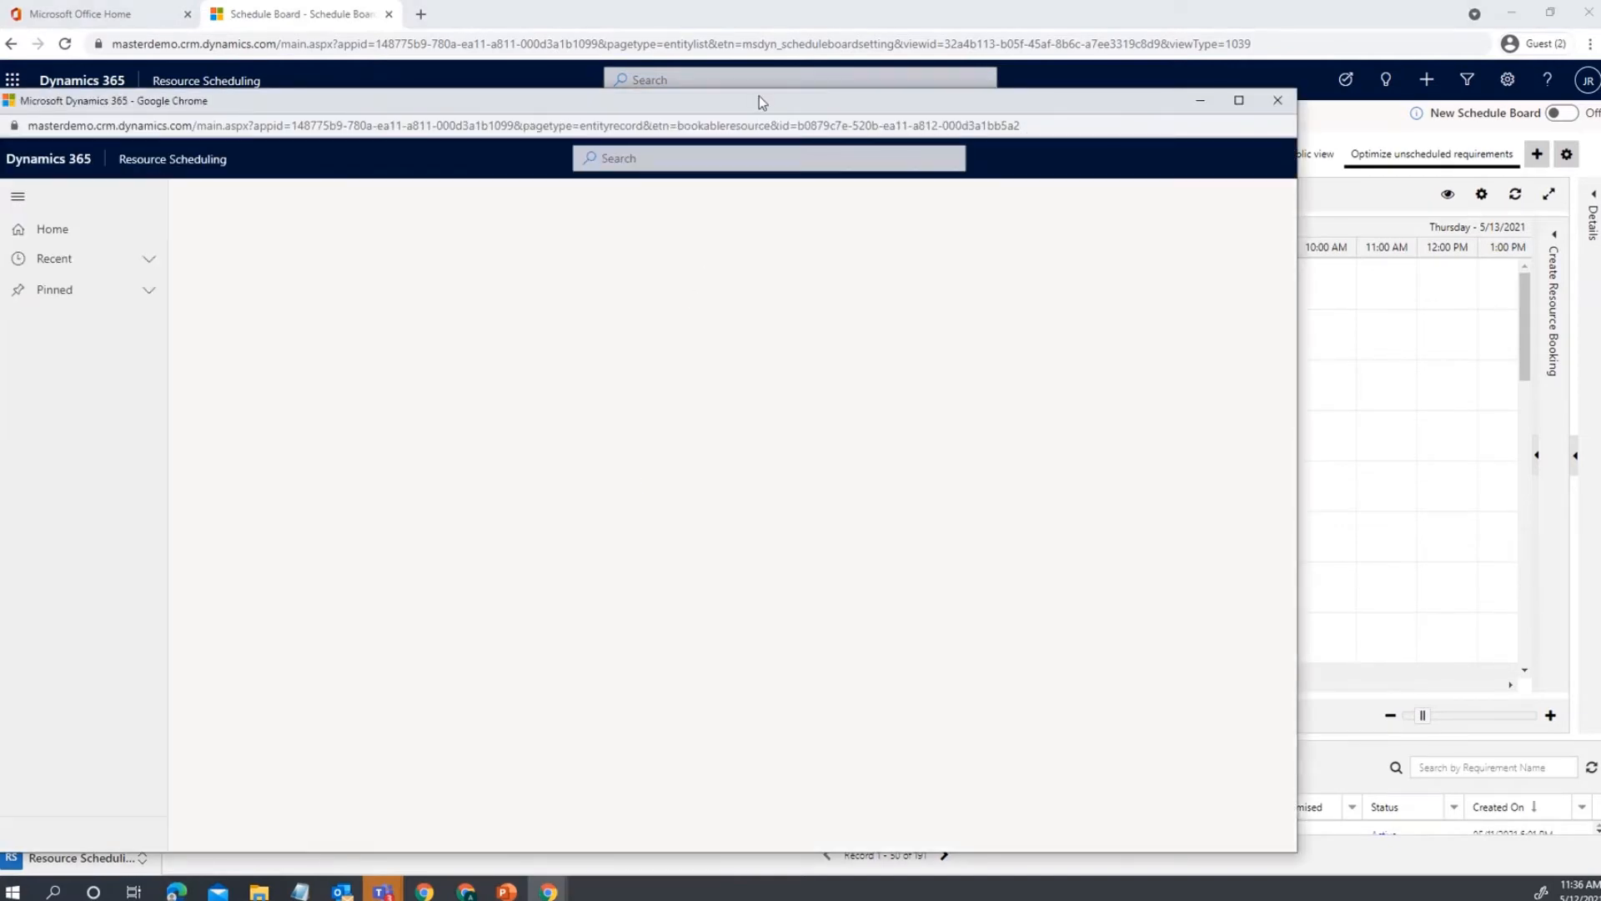
pyautogui.moveTo(759, 100); pyautogui.dragTo(881, 64)
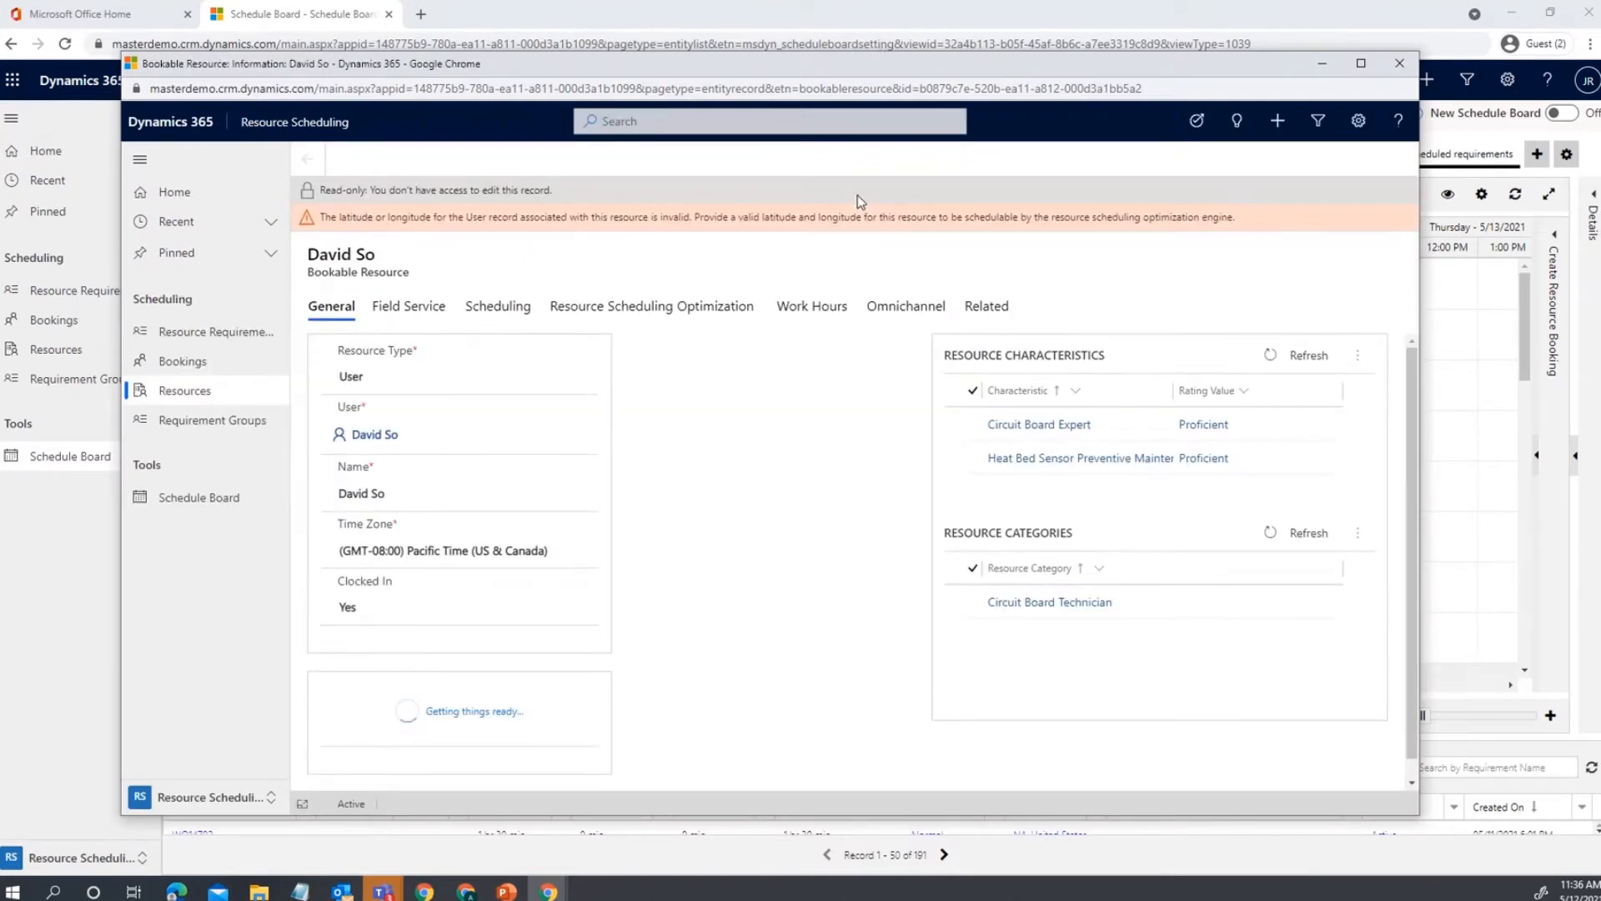
pyautogui.scroll(-1, 844, 582)
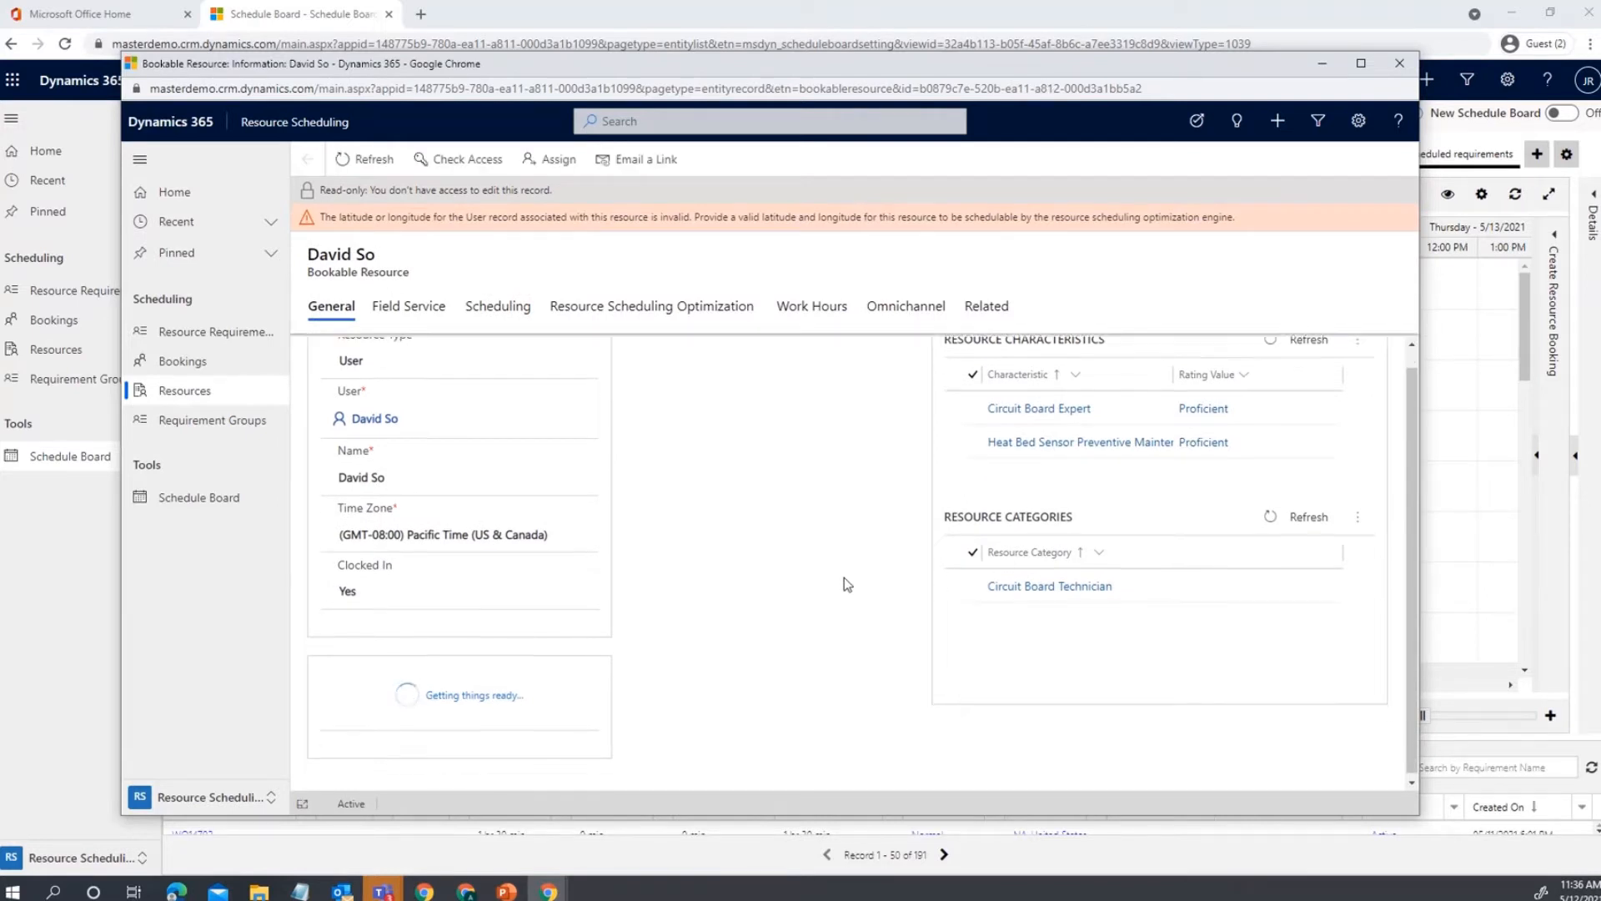
pyautogui.scroll(1, 582, 467)
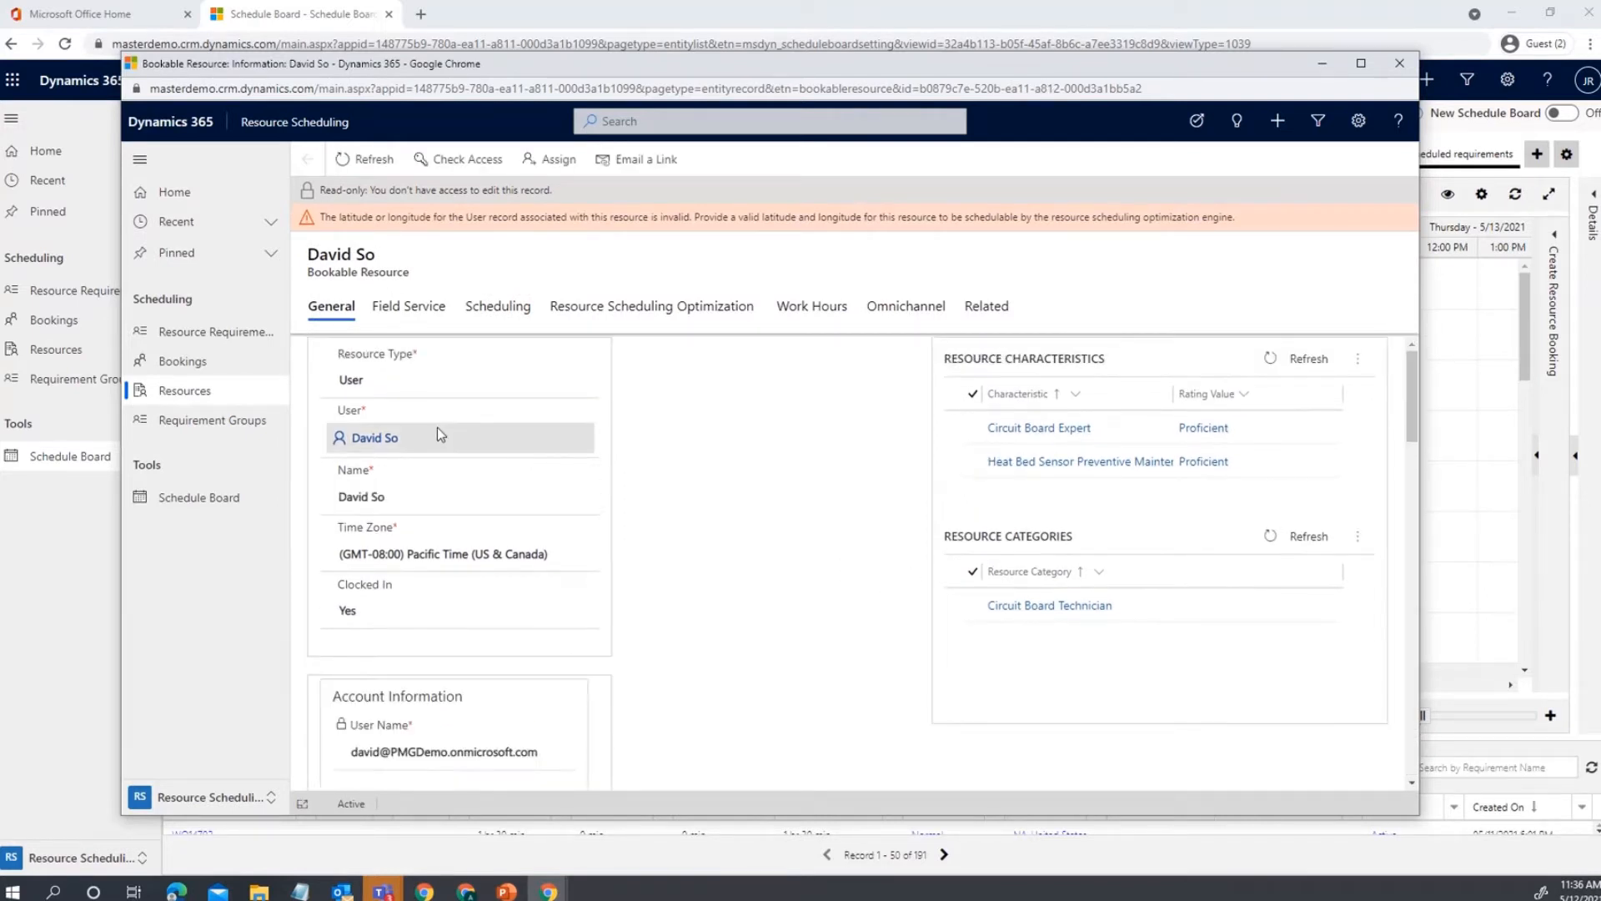
pyautogui.scroll(-1, 437, 434)
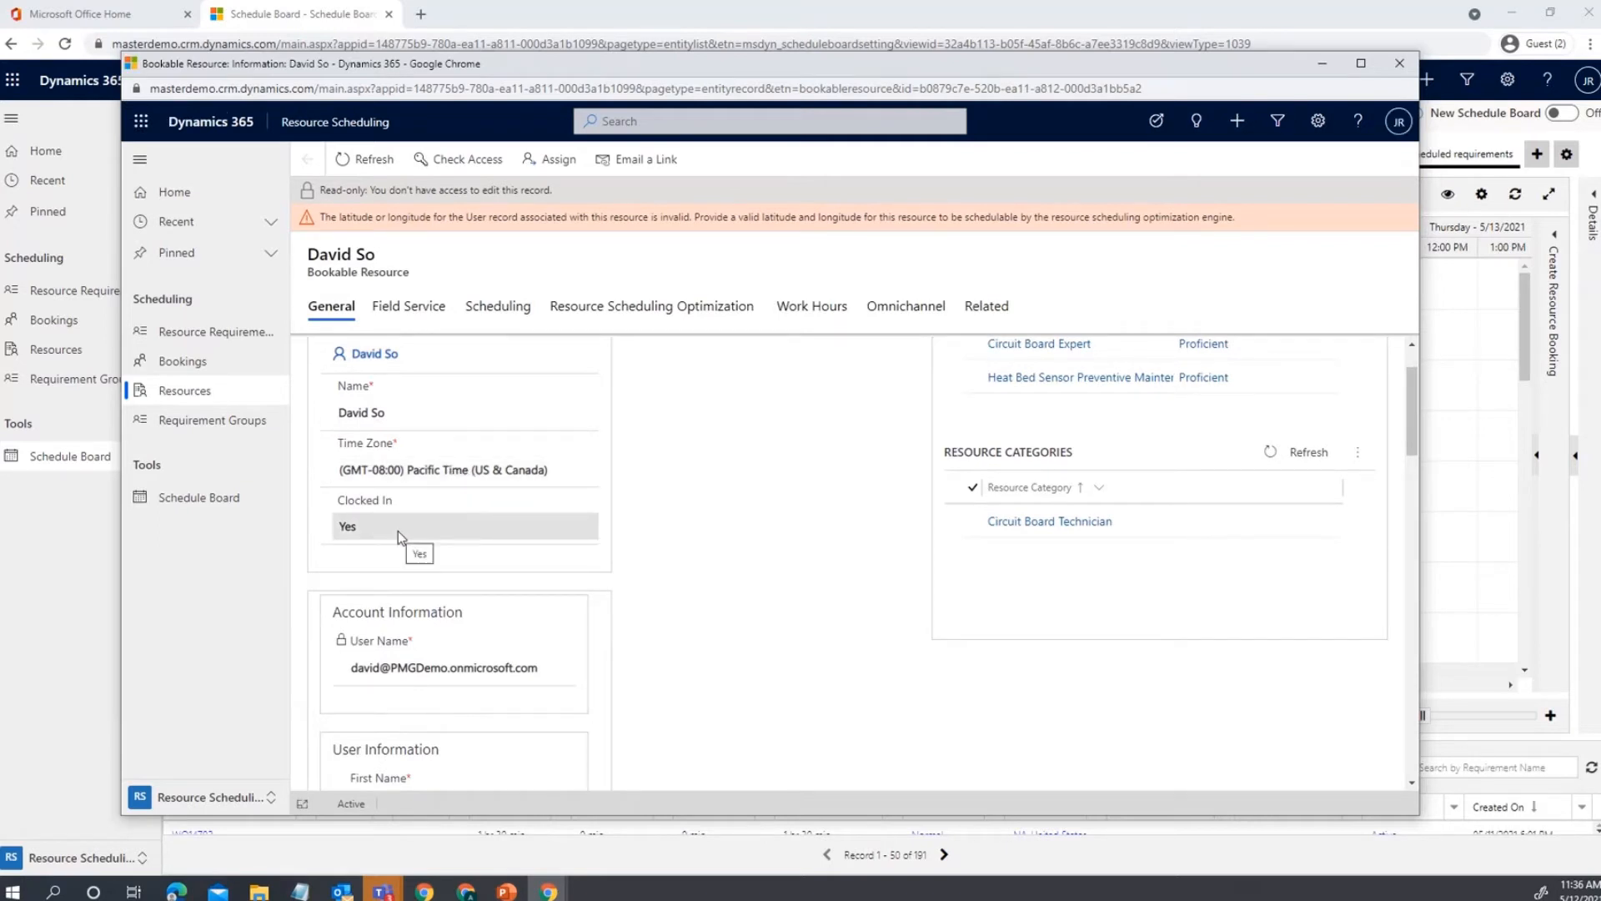
pyautogui.scroll(1, 783, 620)
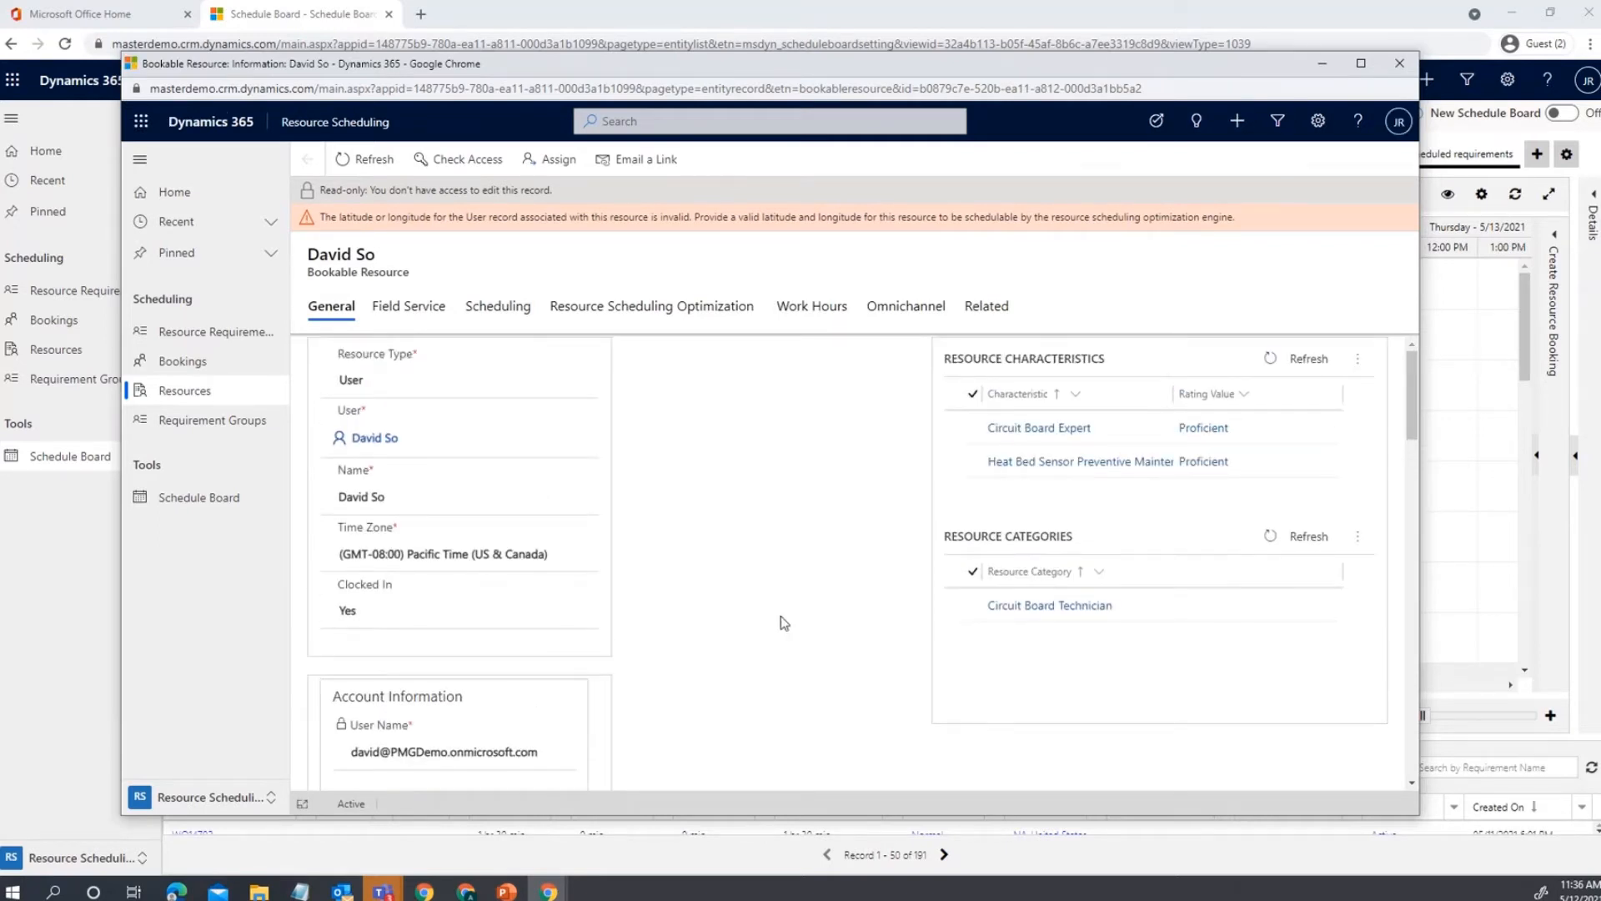
pyautogui.scroll(-3, 751, 630)
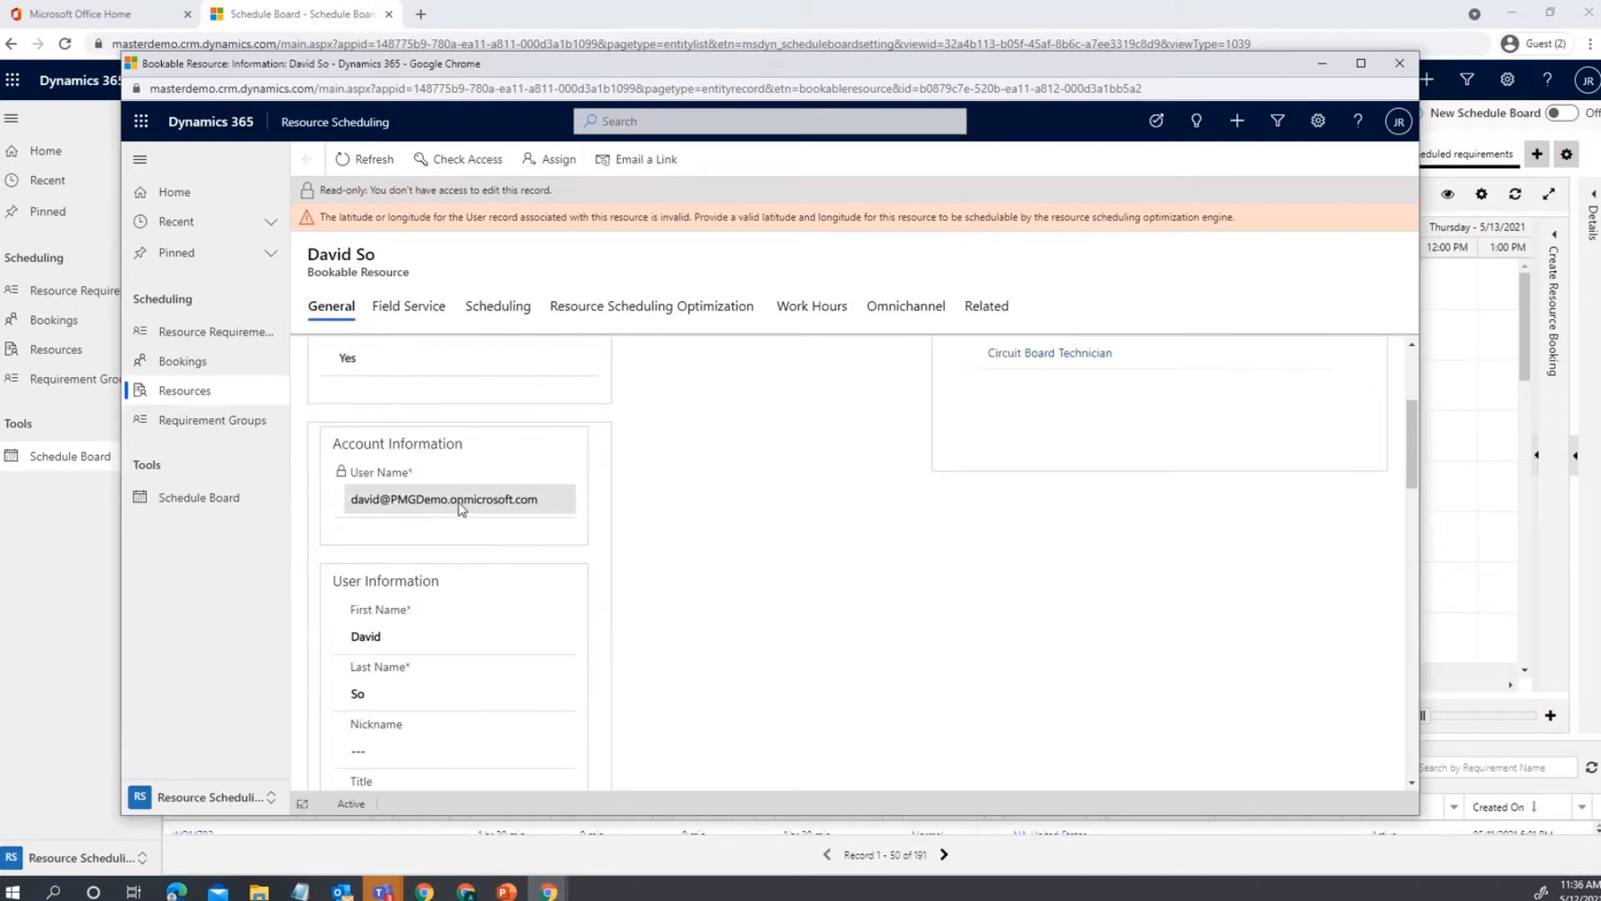
pyautogui.scroll(-4, 461, 509)
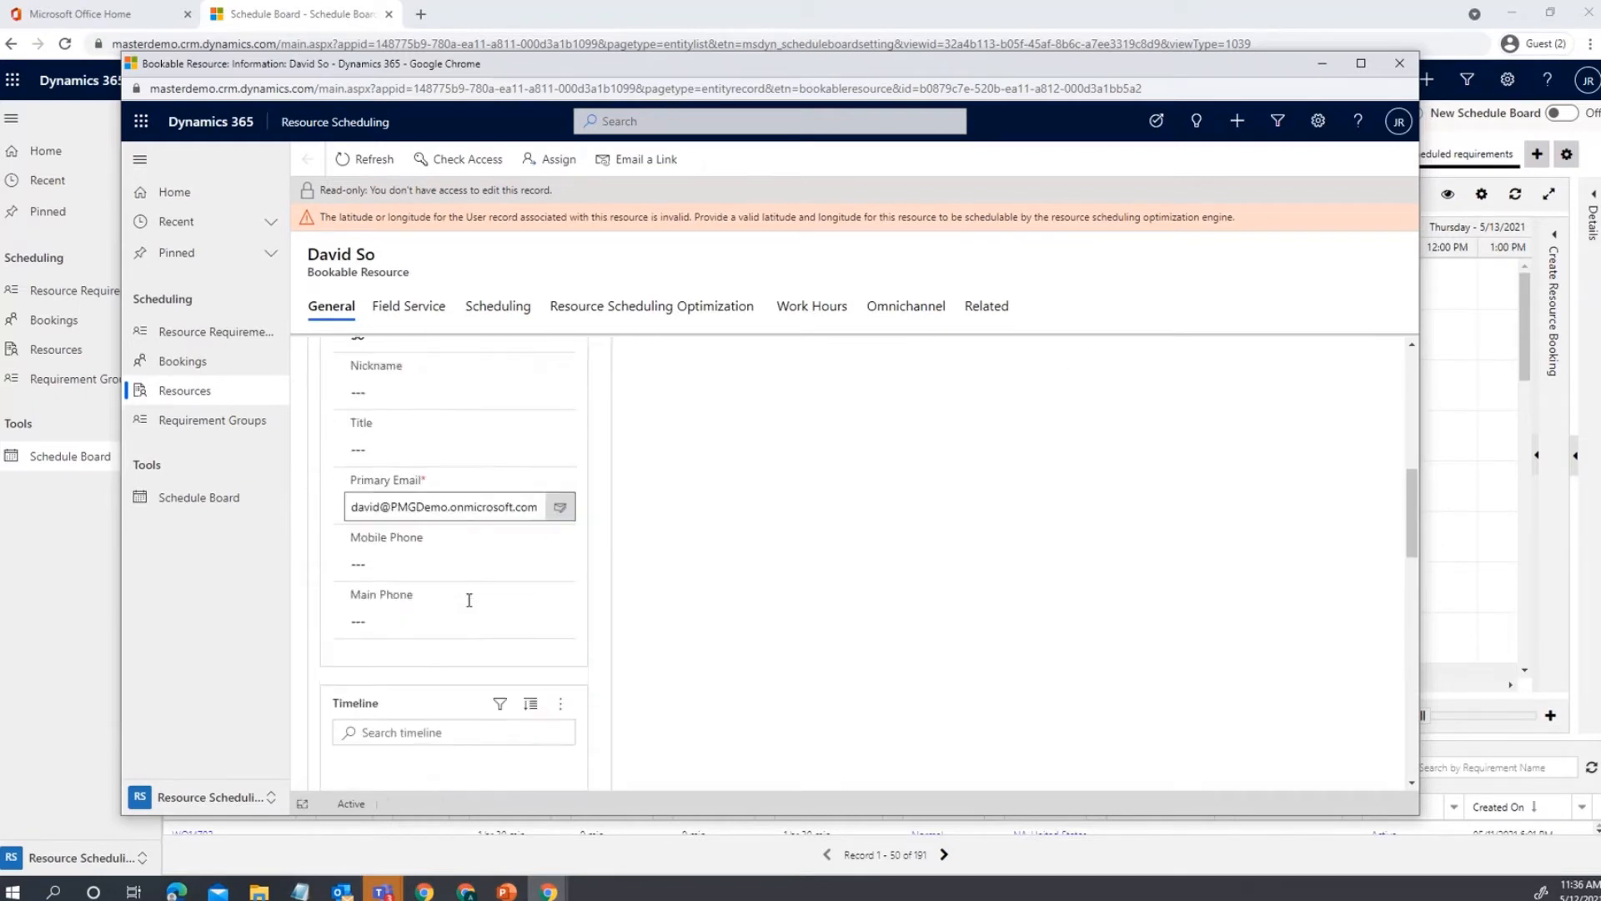
pyautogui.scroll(1, 469, 600)
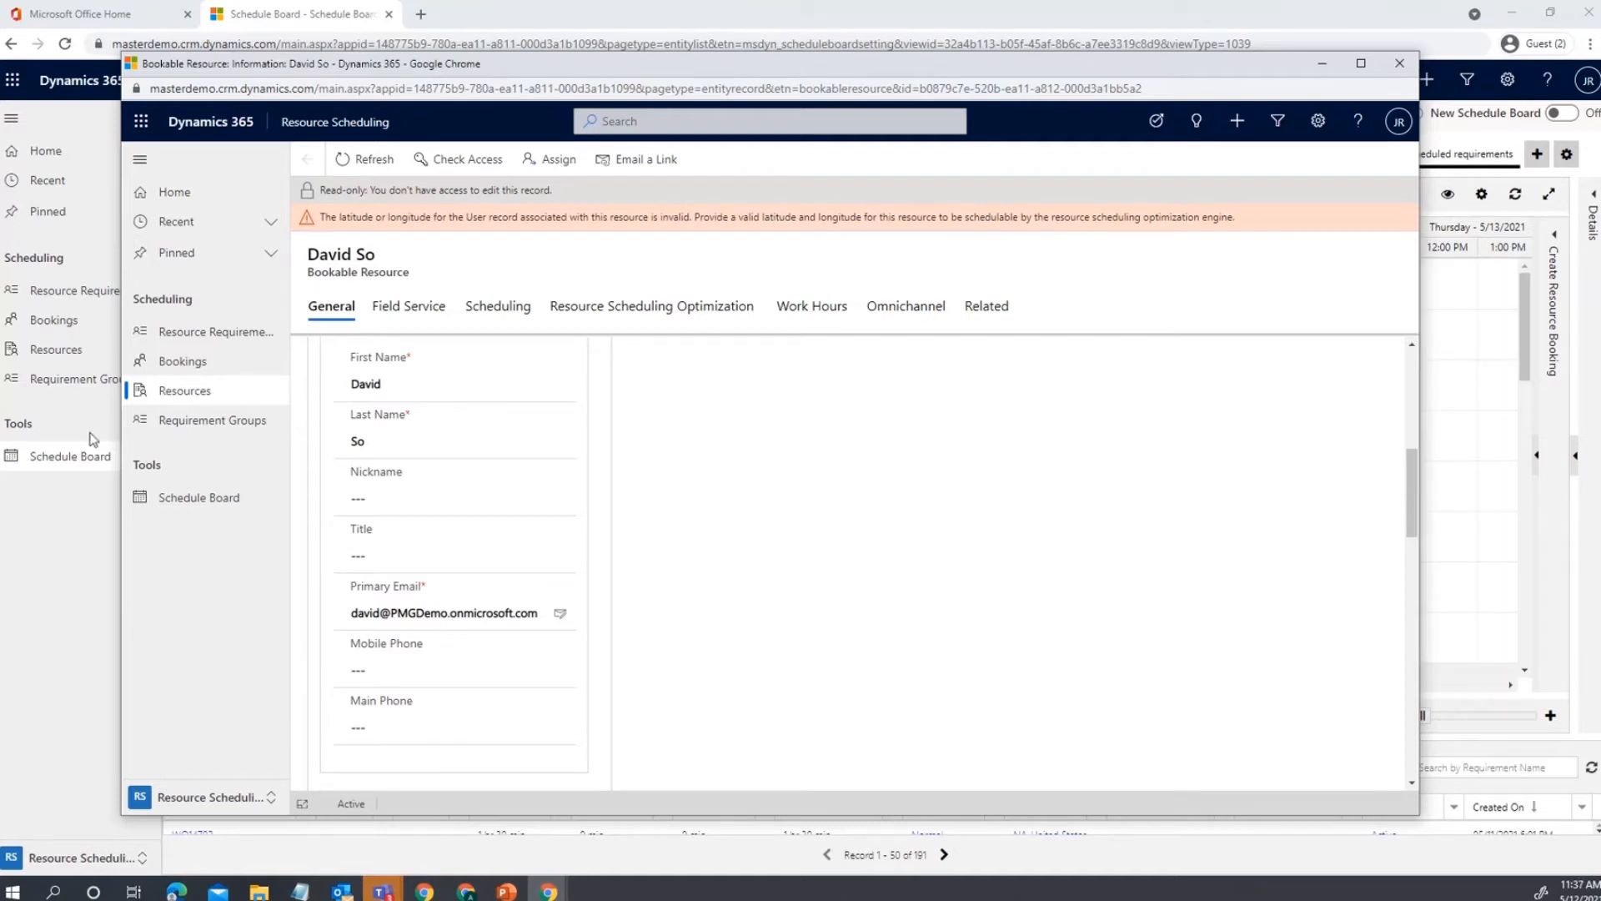
pyautogui.scroll(4, 799, 594)
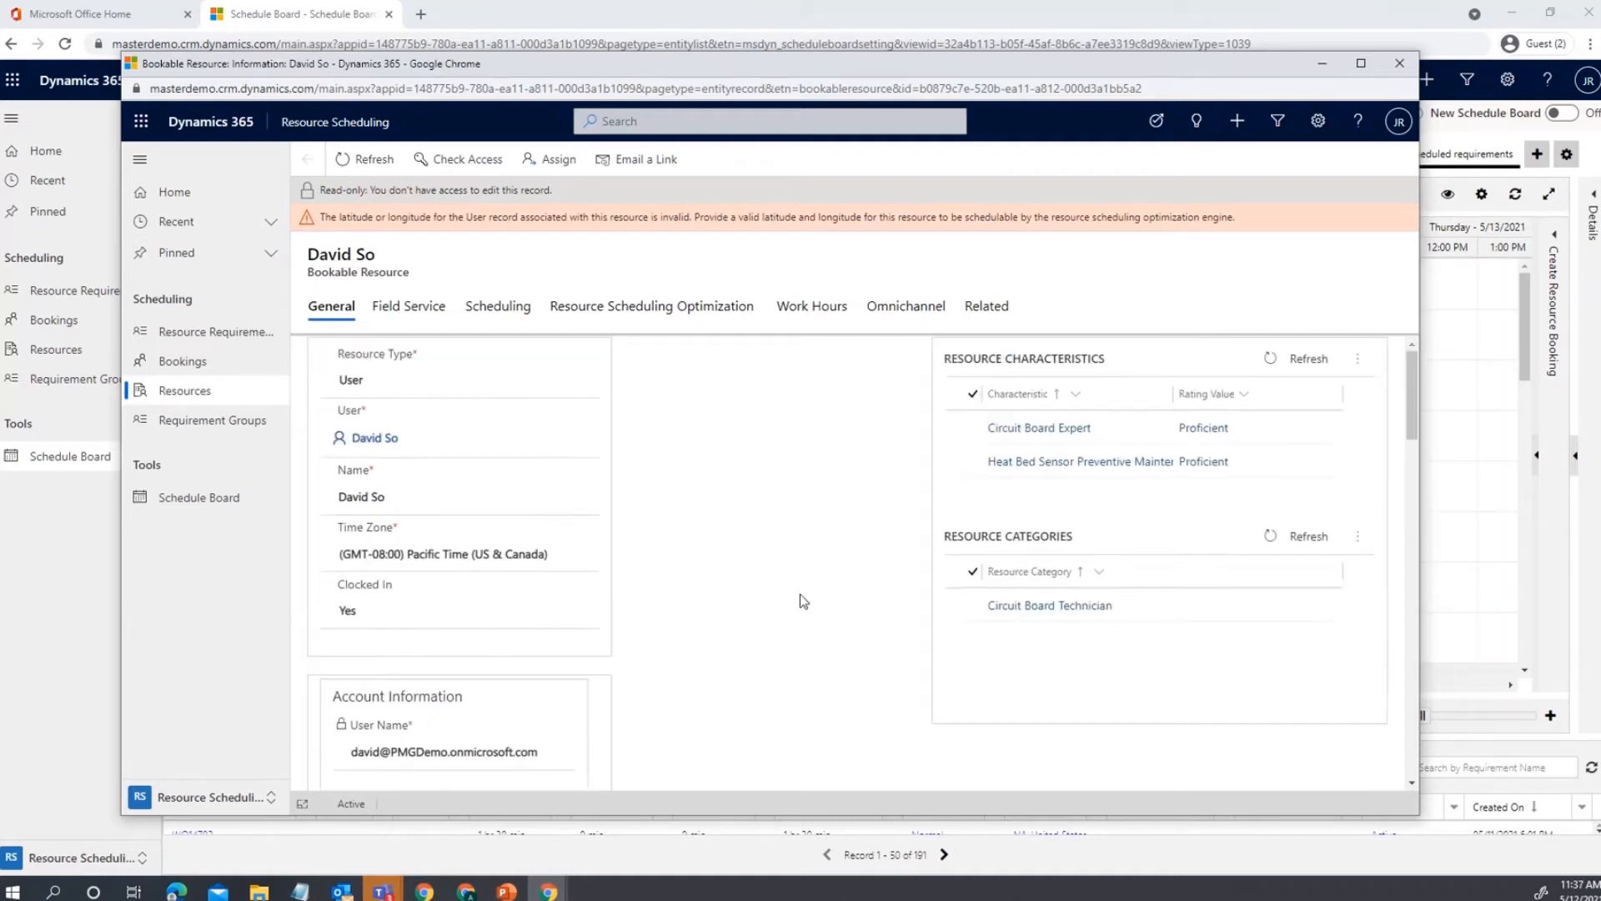
# Review the technician's Field Service details: $100.00 hourly rate, Truck 2 warehouse, characteristics and categories.
pyautogui.click(417, 317)
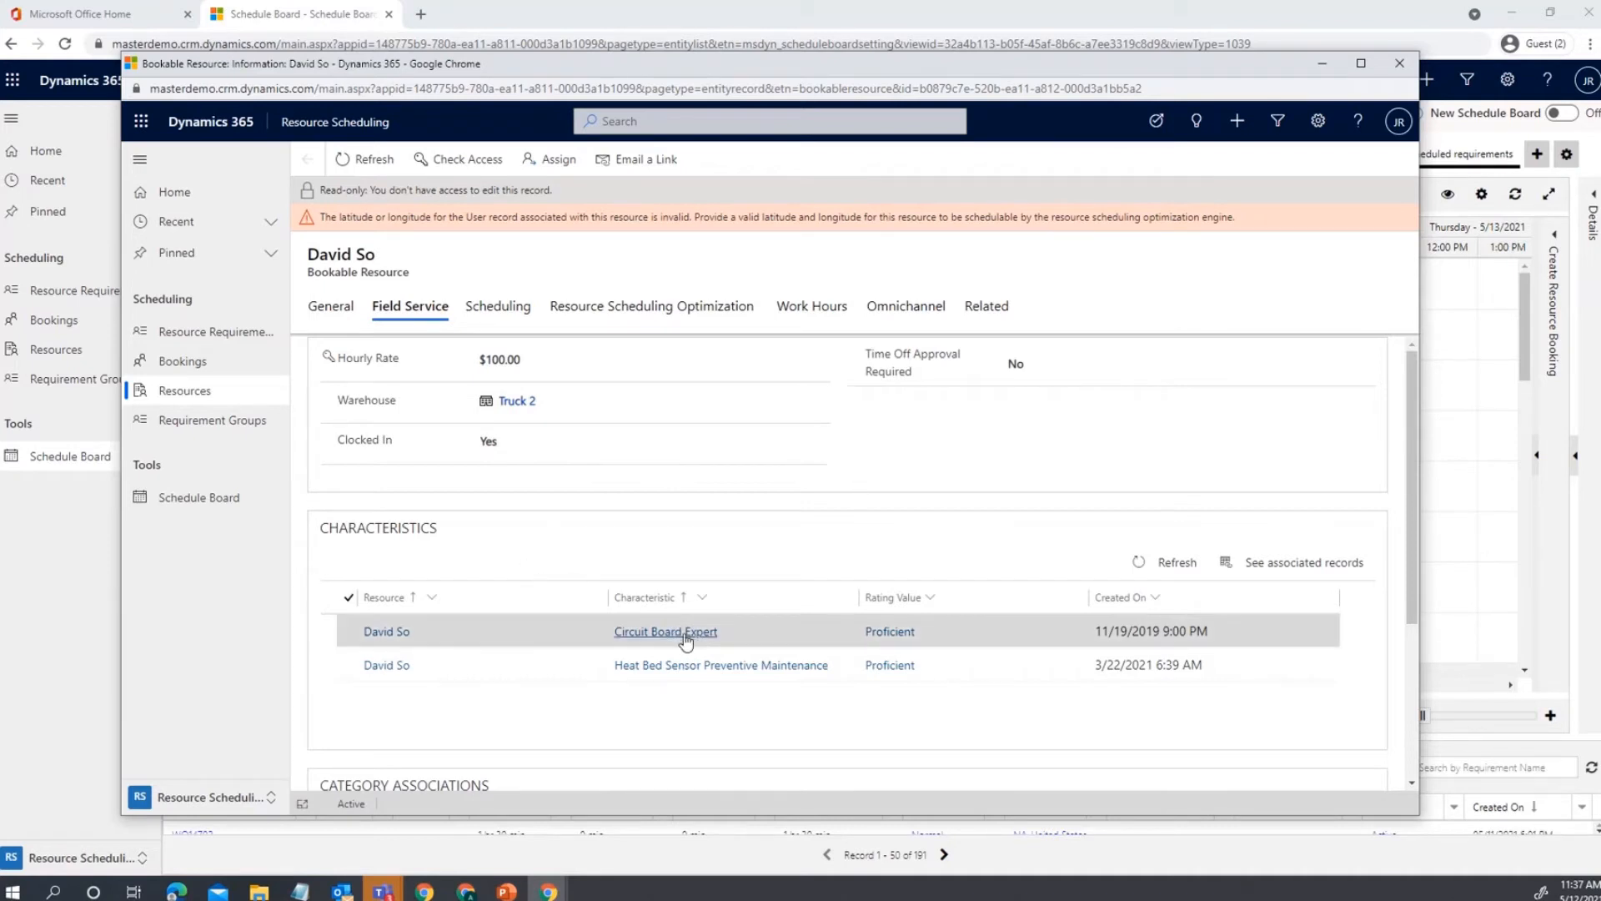
pyautogui.scroll(-2, 679, 637)
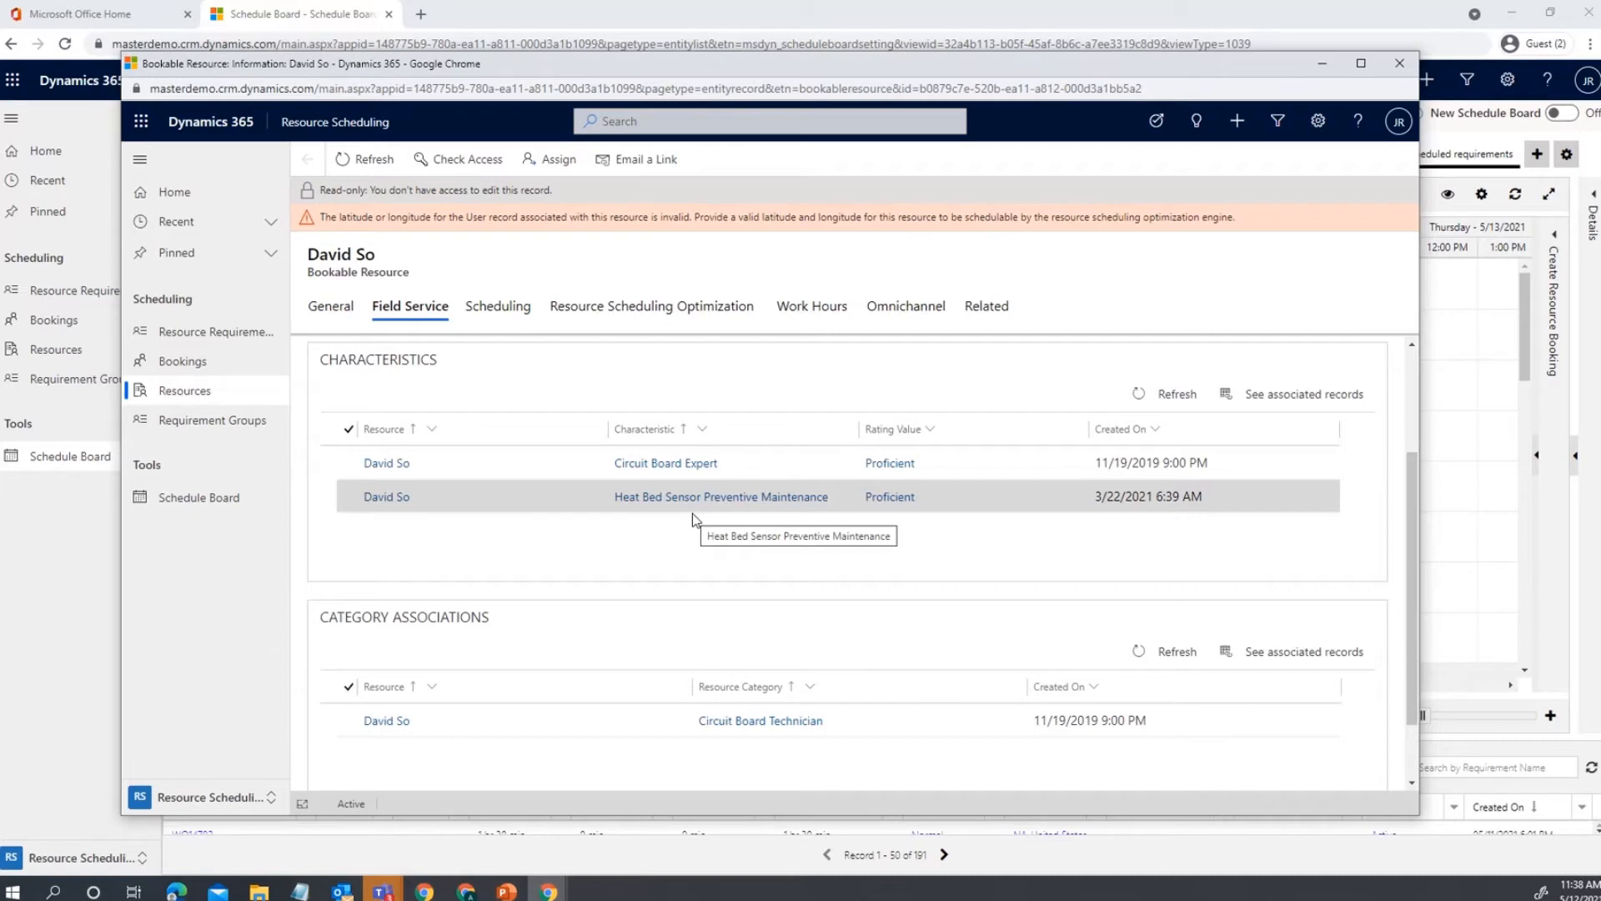
pyautogui.scroll(-1, 668, 582)
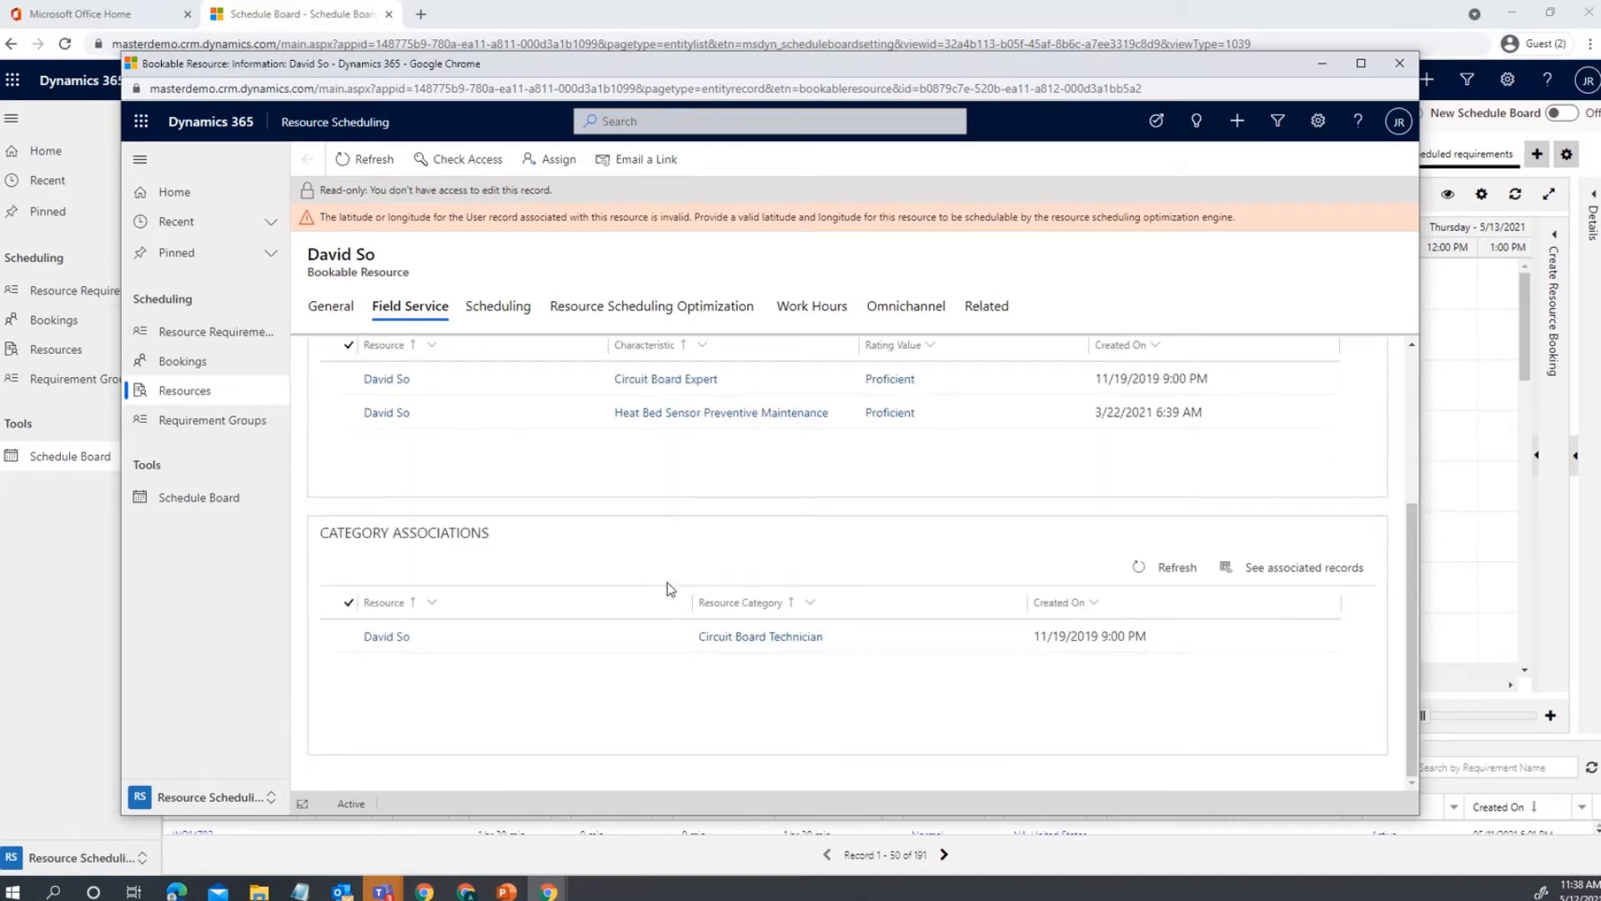
pyautogui.scroll(3, 668, 582)
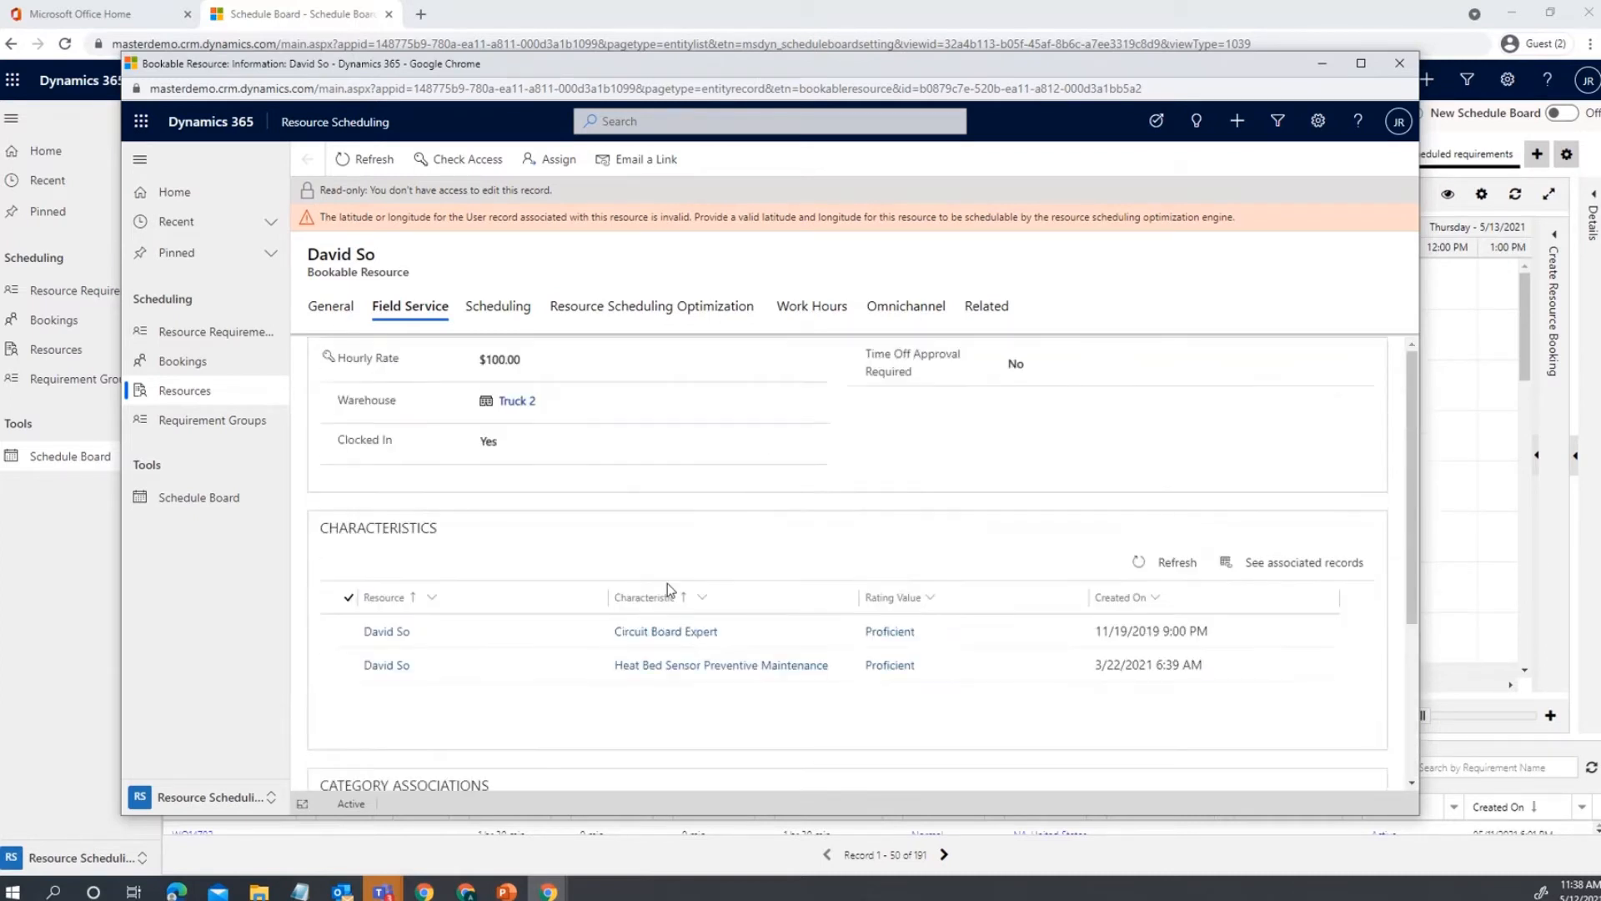
# Check the technician's scheduling and optimization settings, then view May 2021 work hours with time off on the 18th.
pyautogui.click(495, 327)
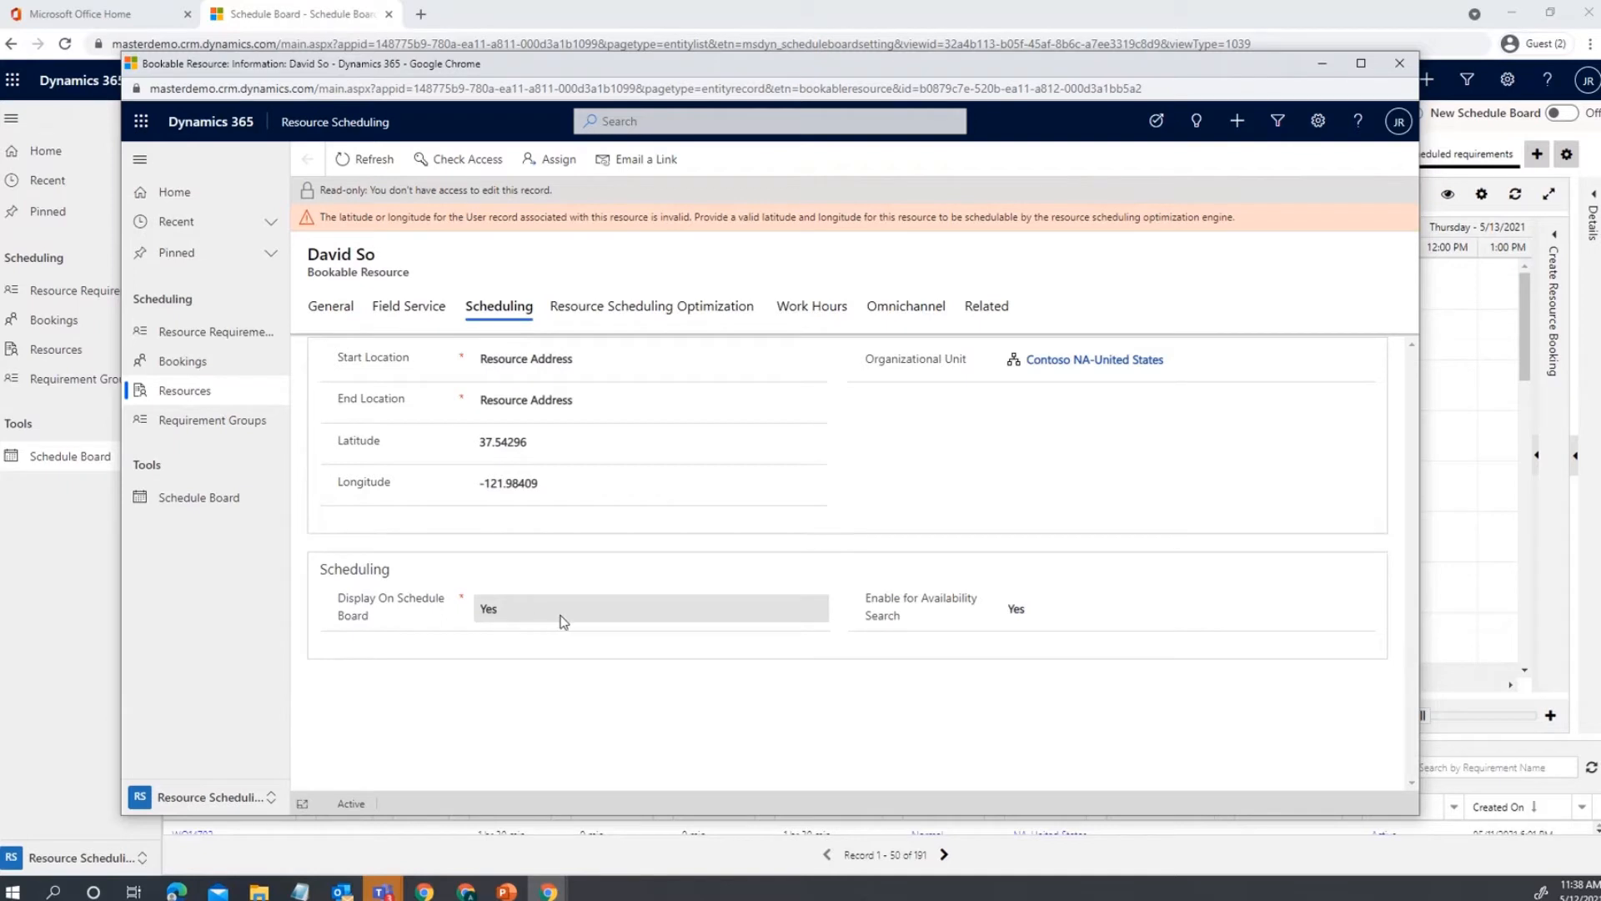
pyautogui.click(677, 314)
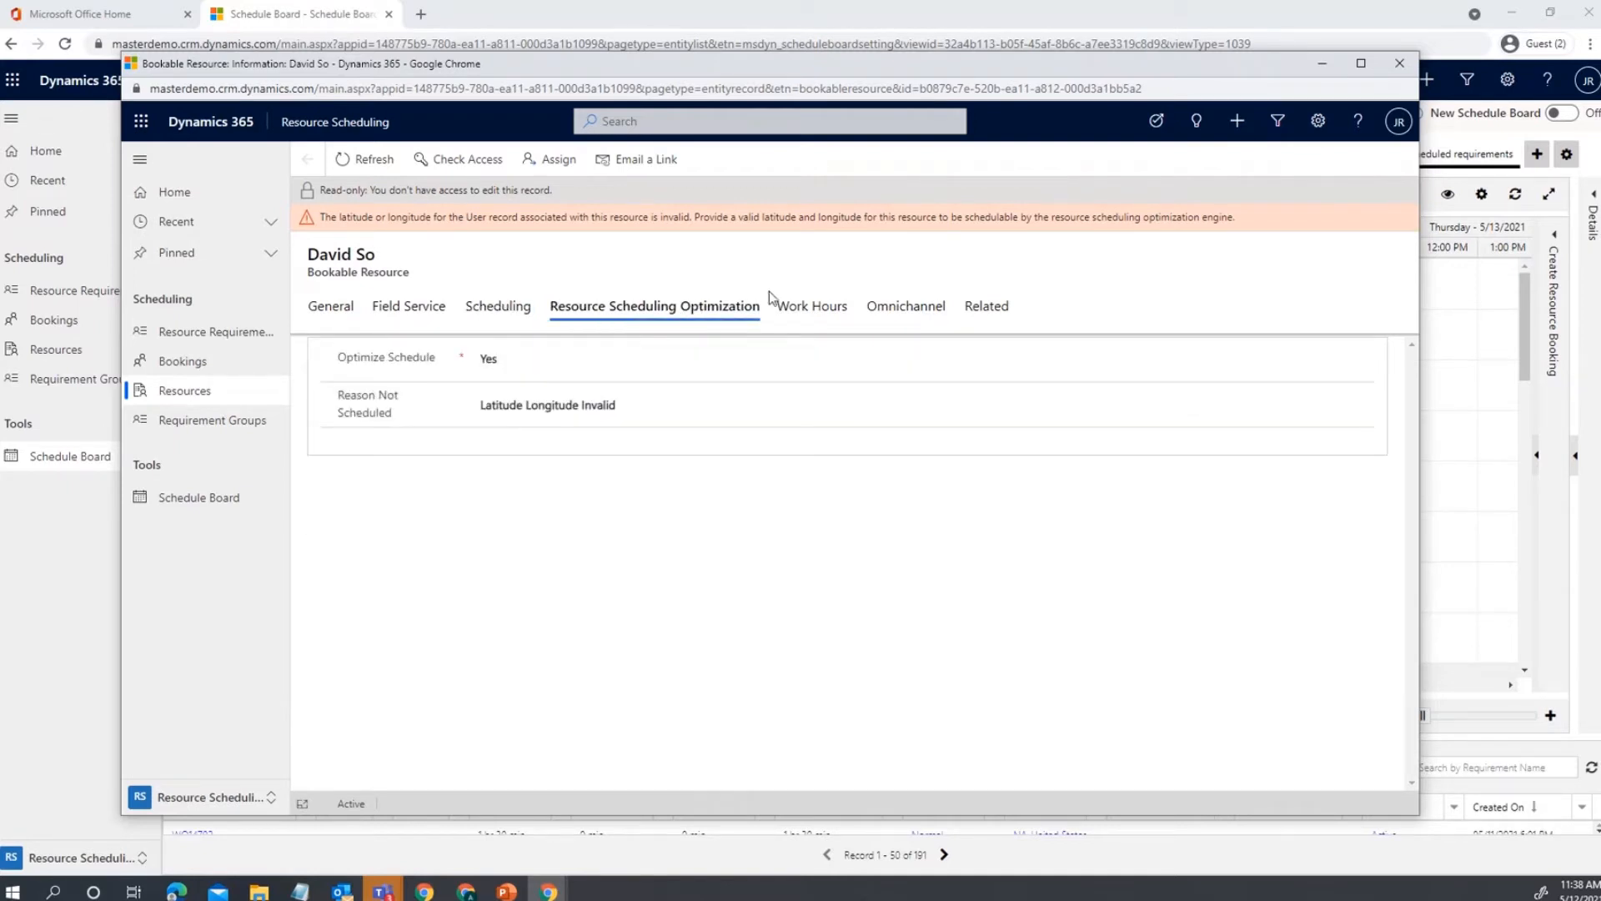
pyautogui.click(803, 302)
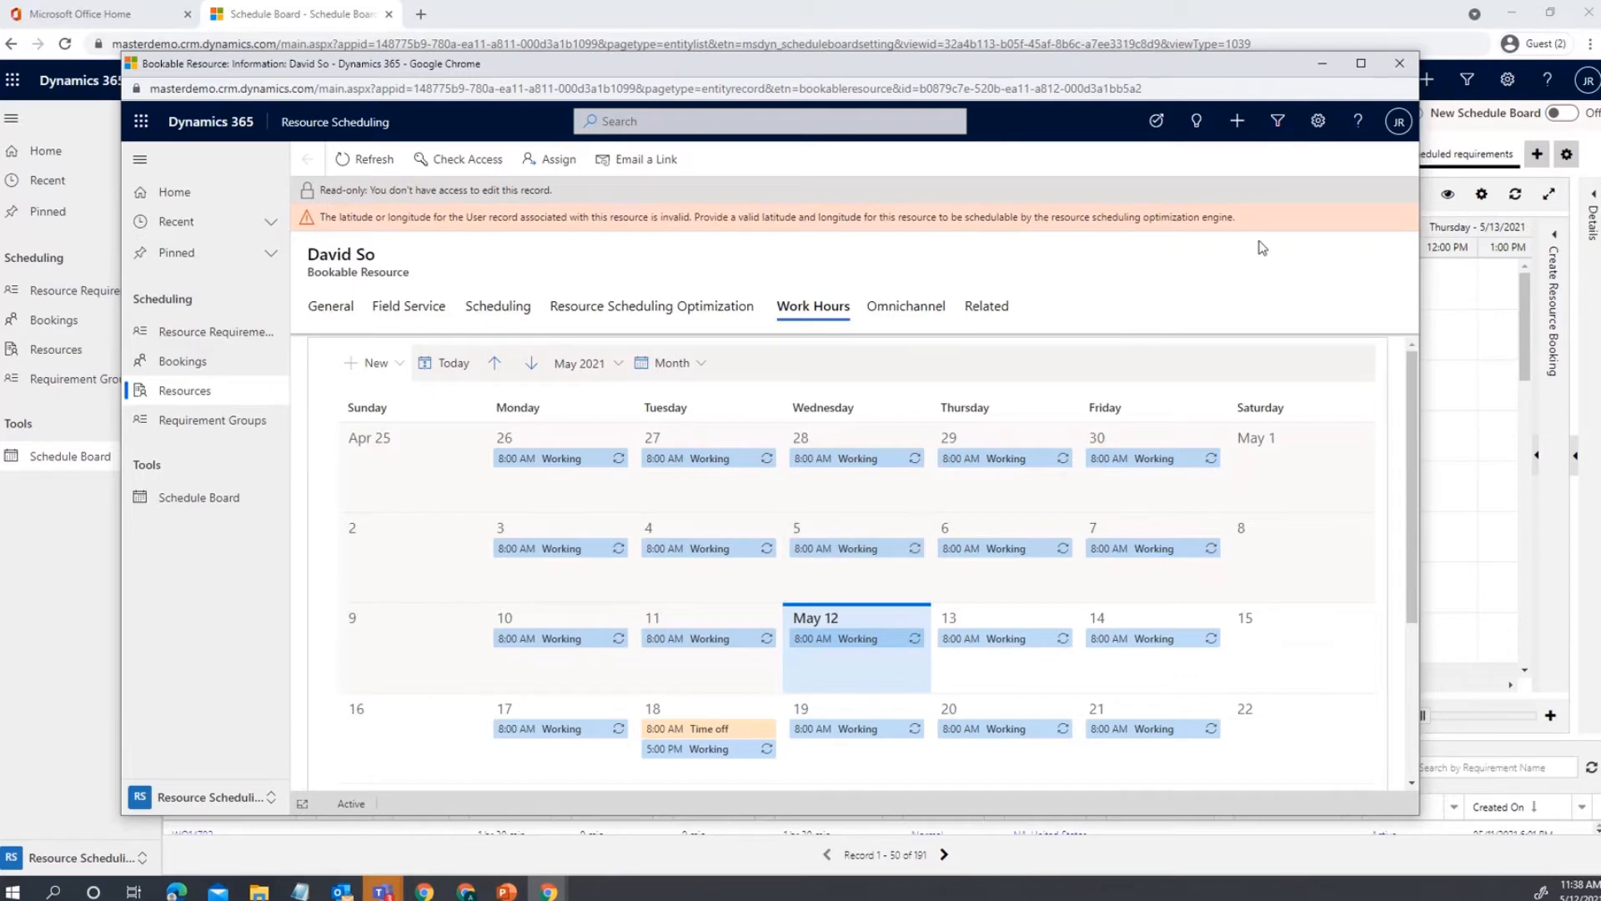
# Close the technician's record to return to the 5/12/2021 Hourly Schedule Board.
pyautogui.click(1401, 64)
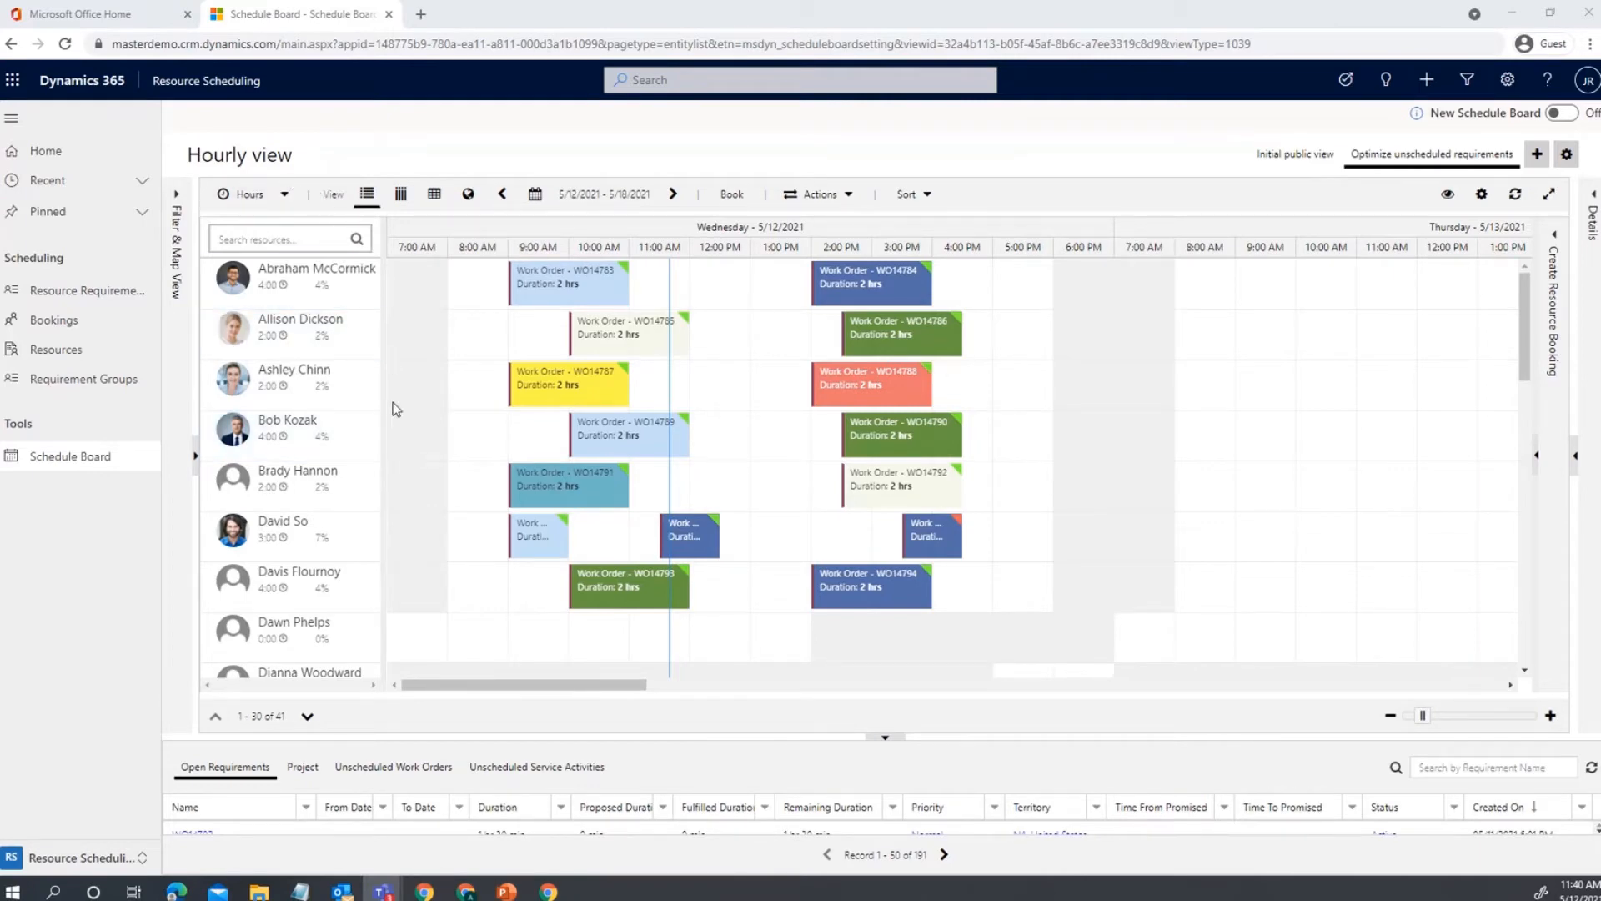
# Widen the resource list and show resource locations in the Filter & Map View map.
pyautogui.moveTo(383, 417); pyautogui.dragTo(484, 439)
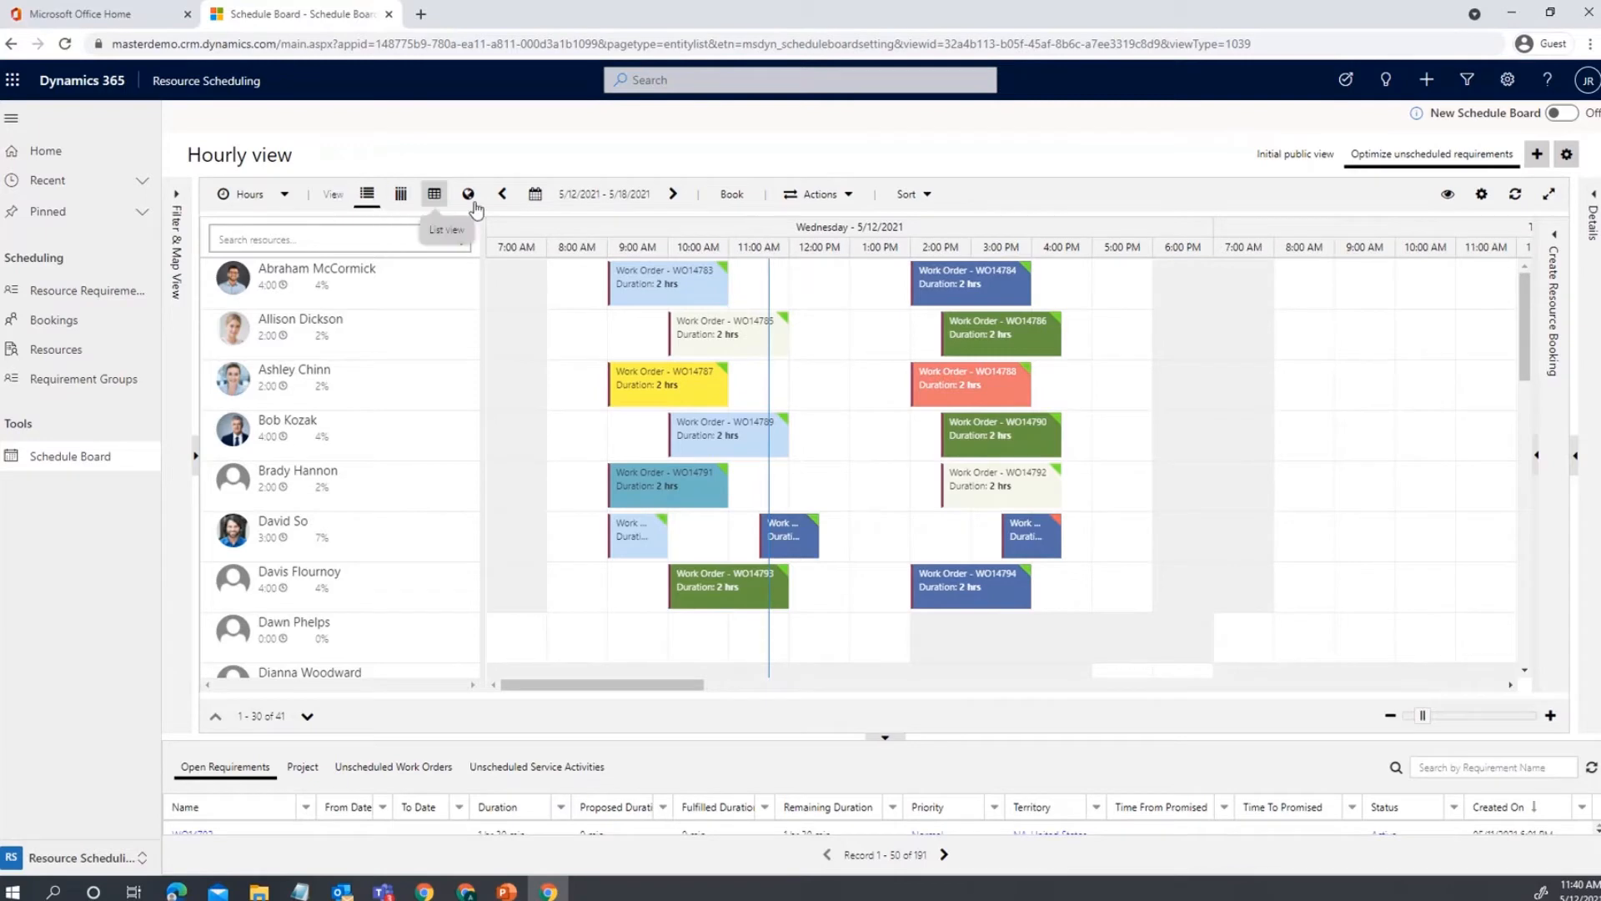
pyautogui.click(284, 200)
pyautogui.click(285, 203)
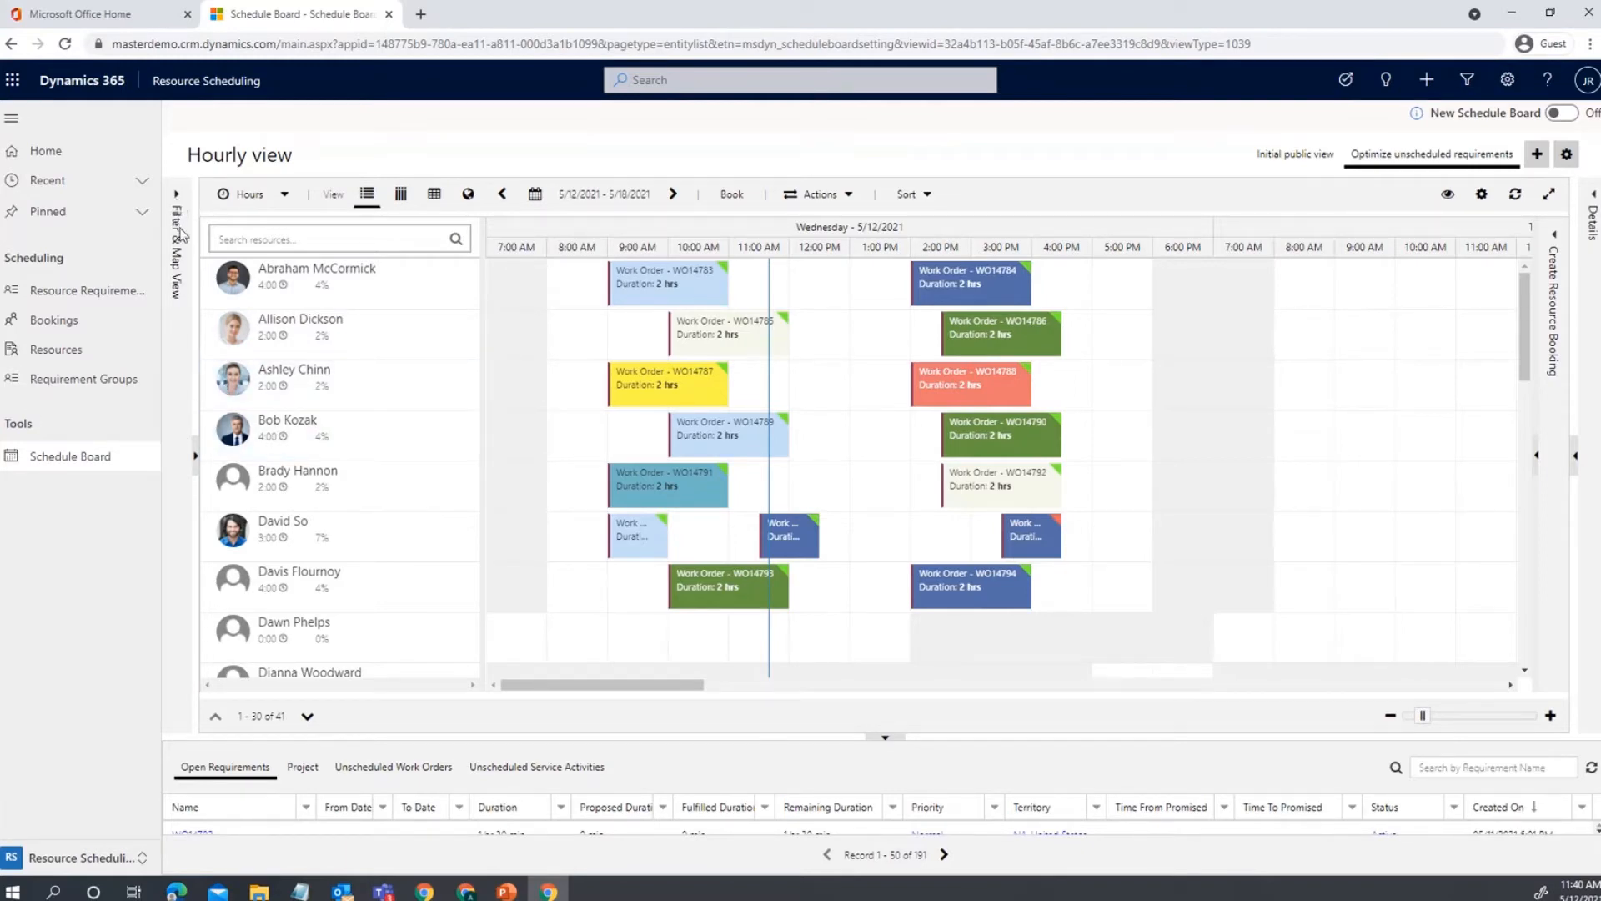
pyautogui.click(180, 197)
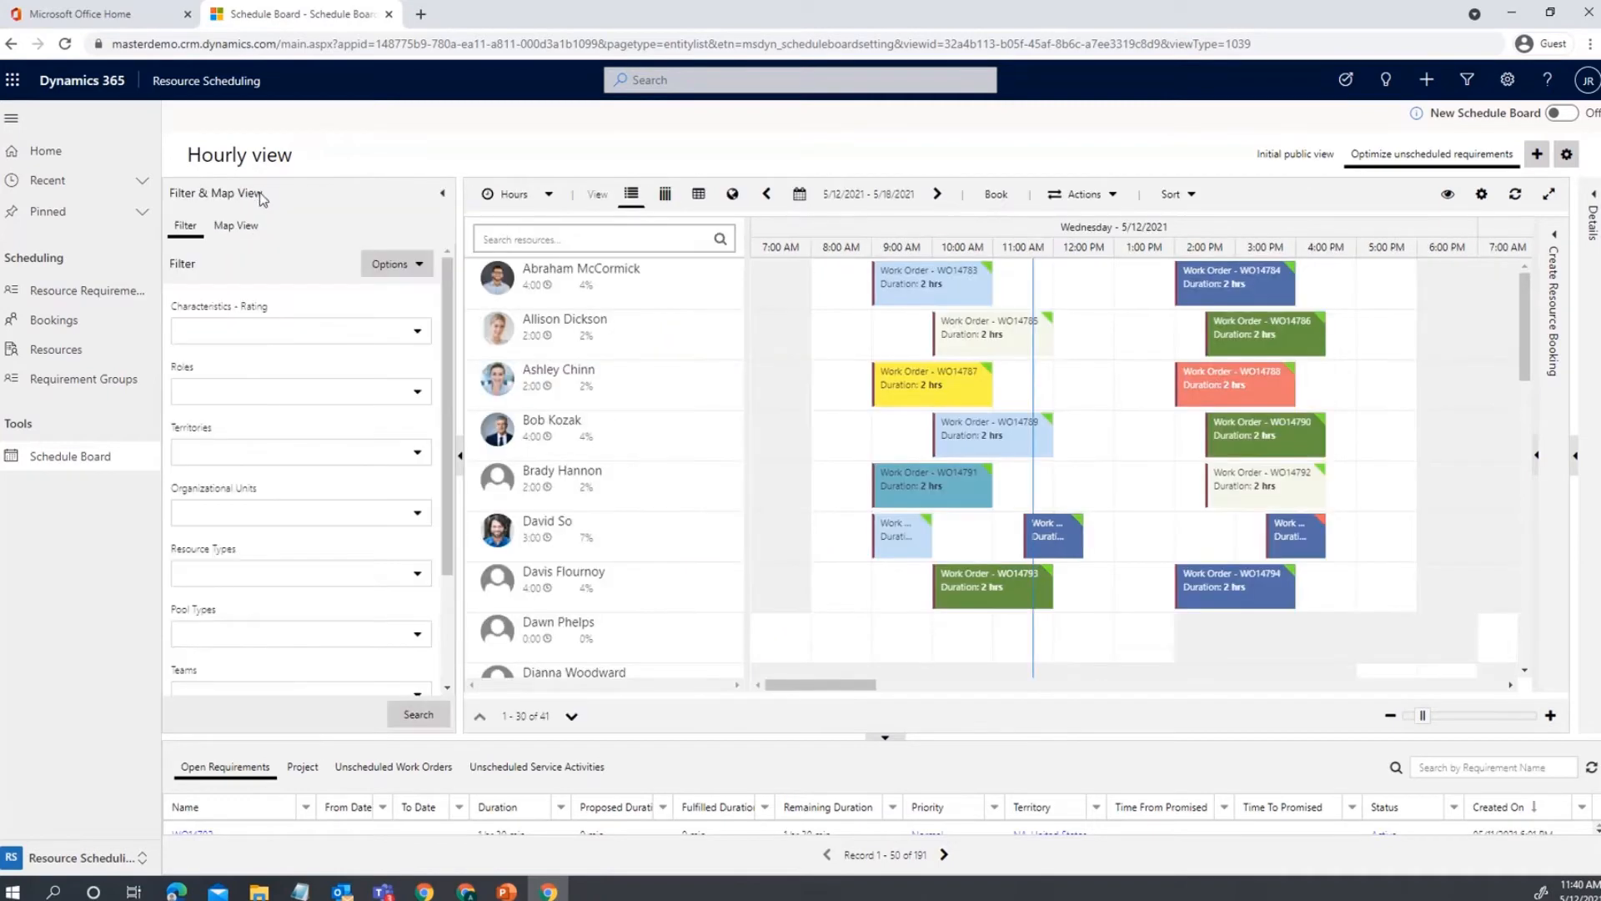
pyautogui.click(248, 233)
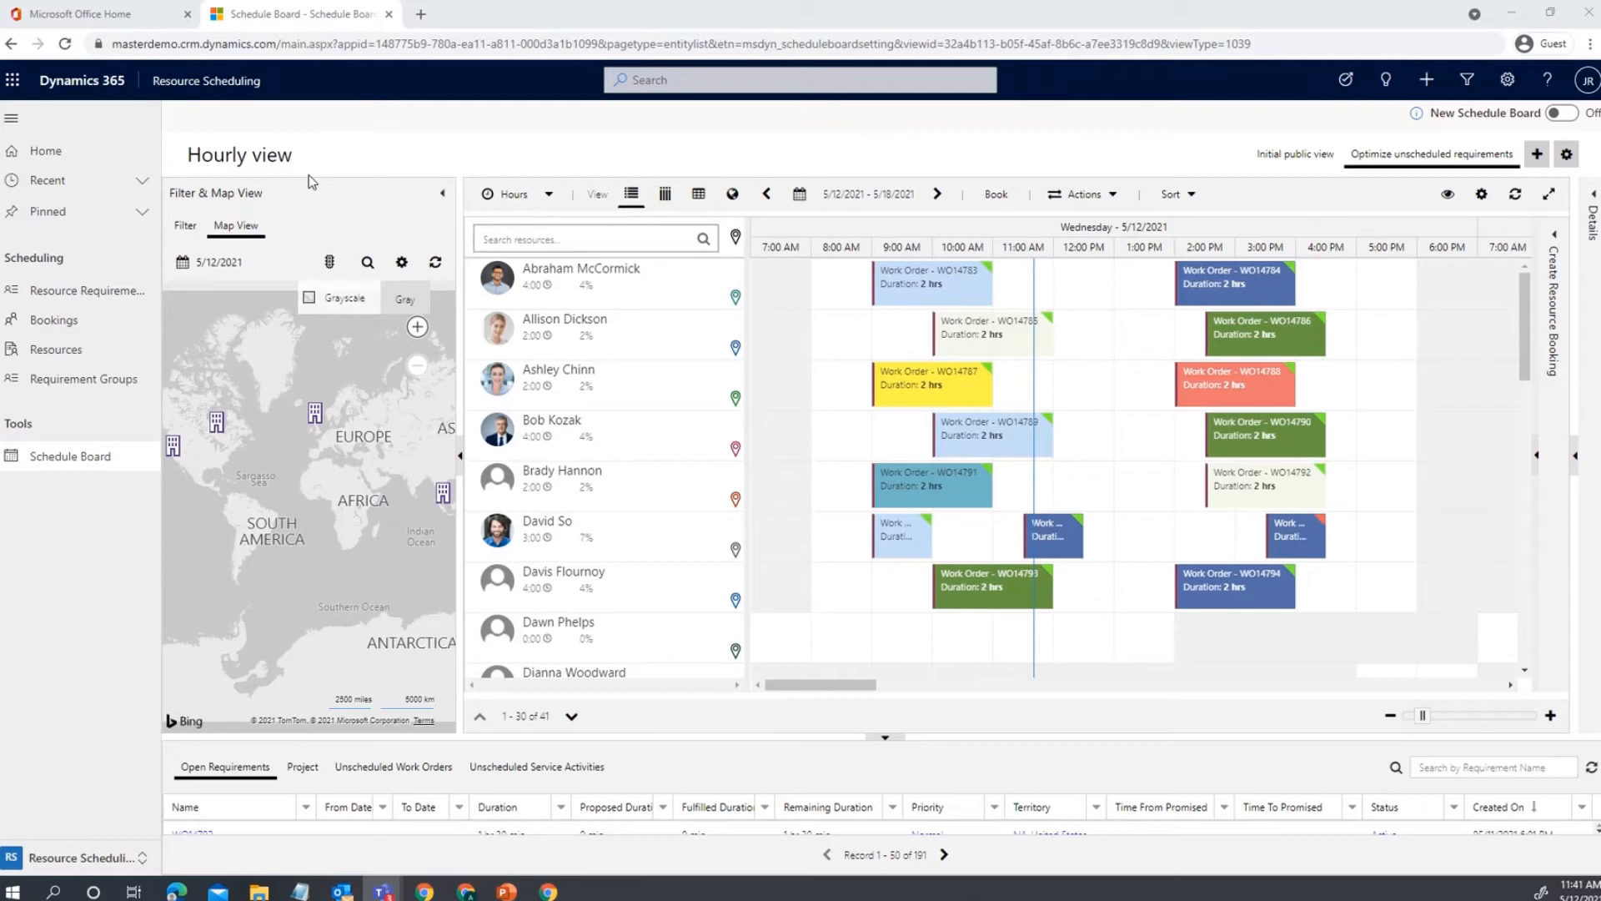
# Launch Field Service from the Office home tab to reach the CFS Field Service Agent dashboard.
pyautogui.click(104, 14)
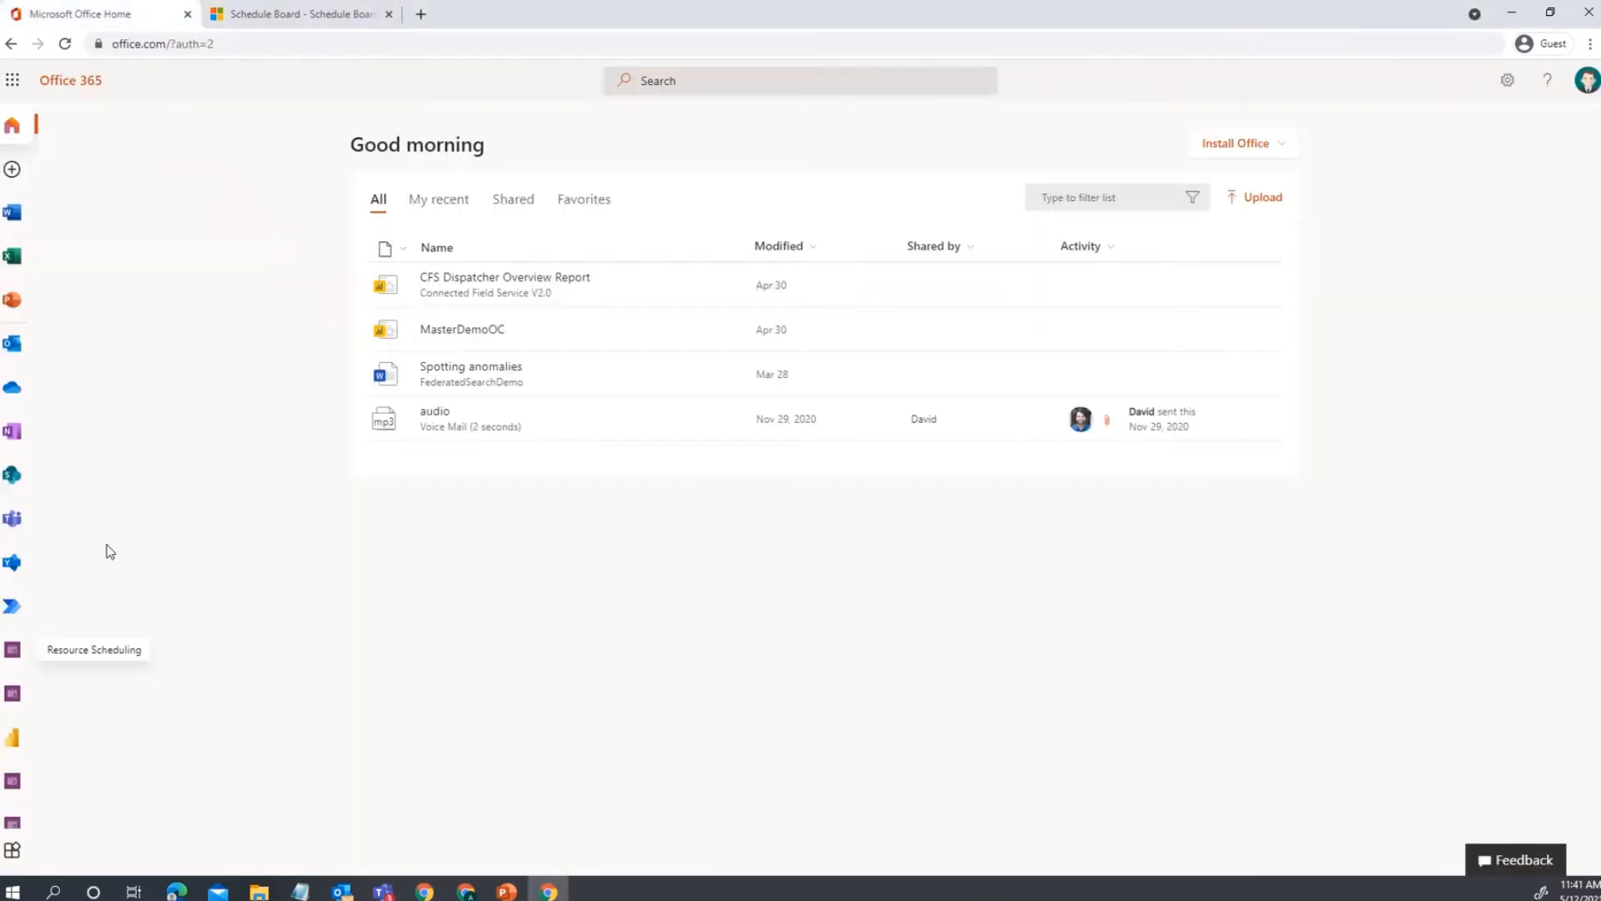
pyautogui.click(14, 696)
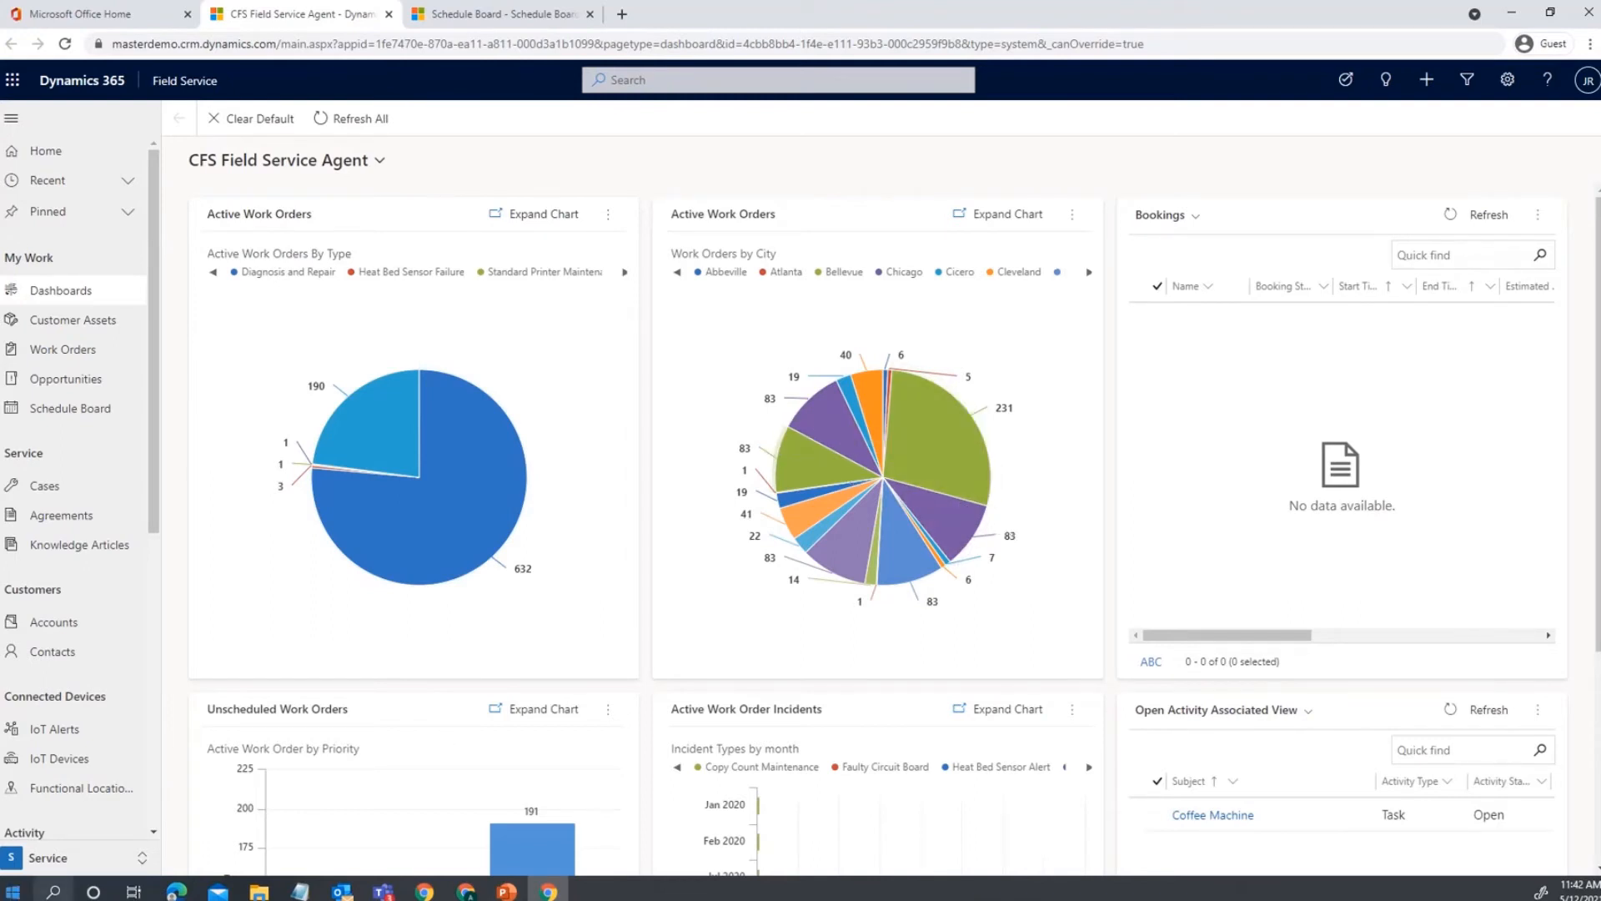
# Switch the app area to Resources to list the 41 active bookable resources.
pyautogui.click(79, 858)
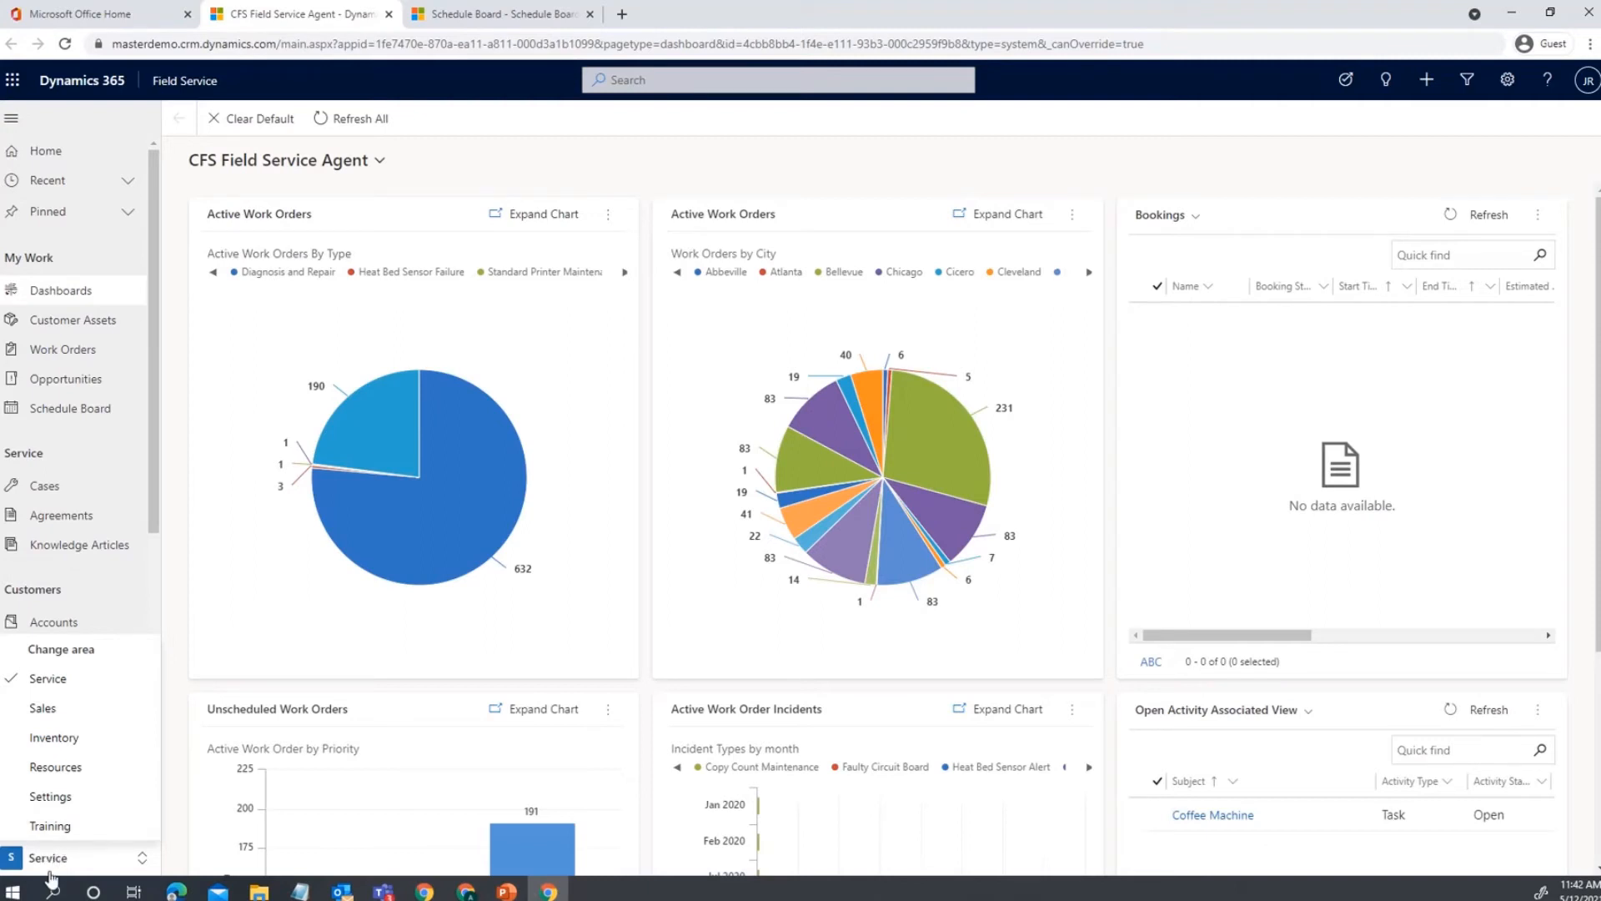
pyautogui.click(91, 776)
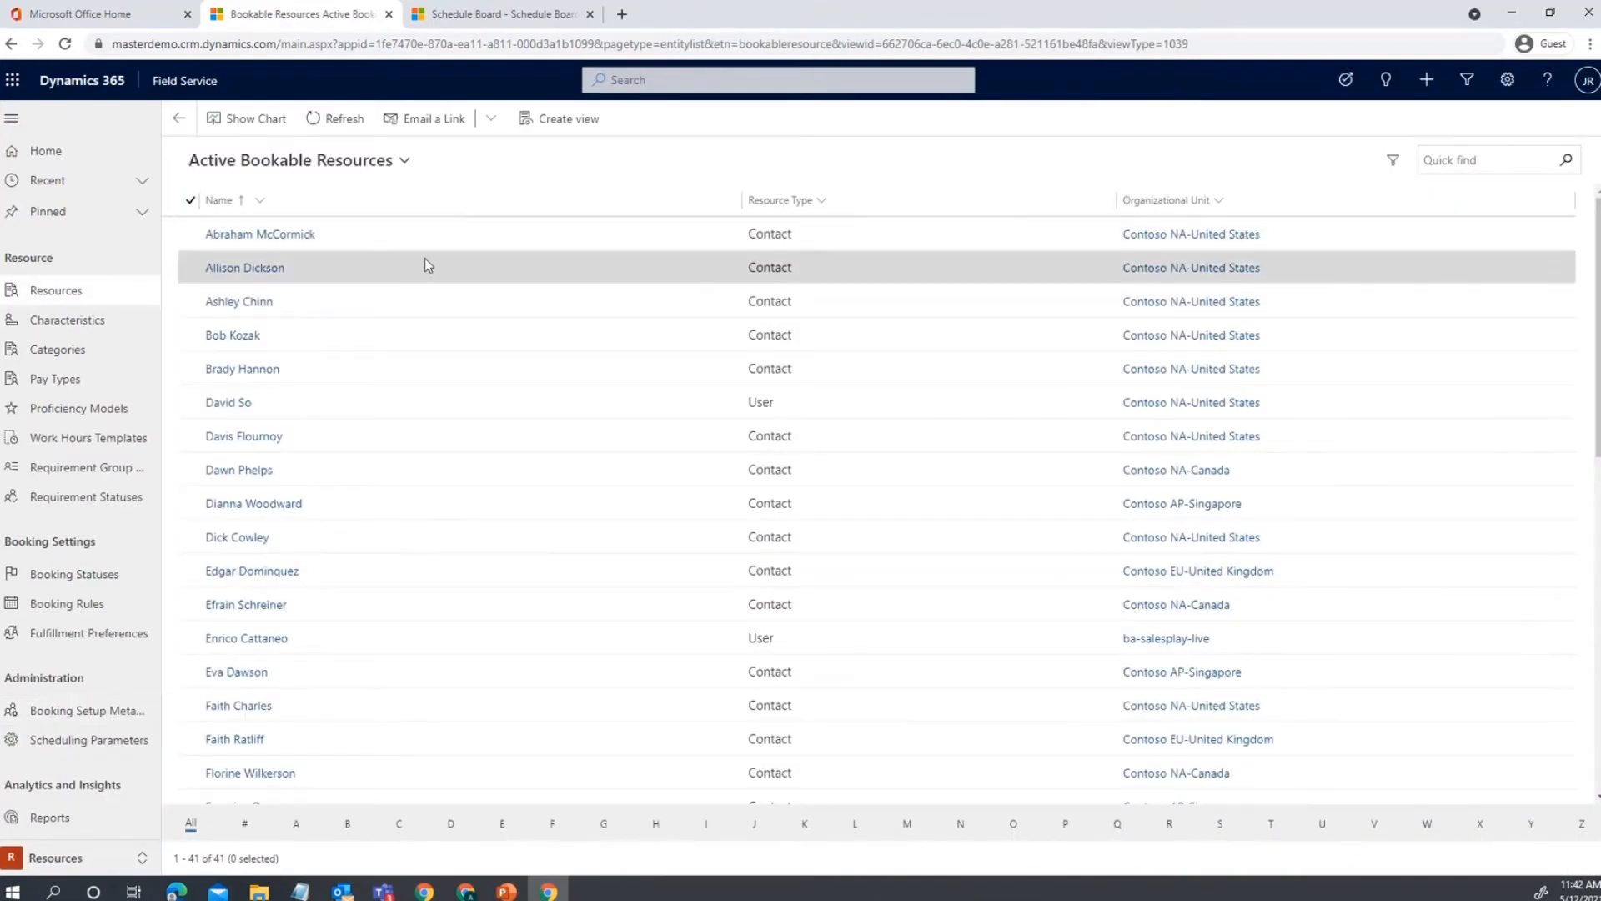
pyautogui.scroll(-6, 672, 643)
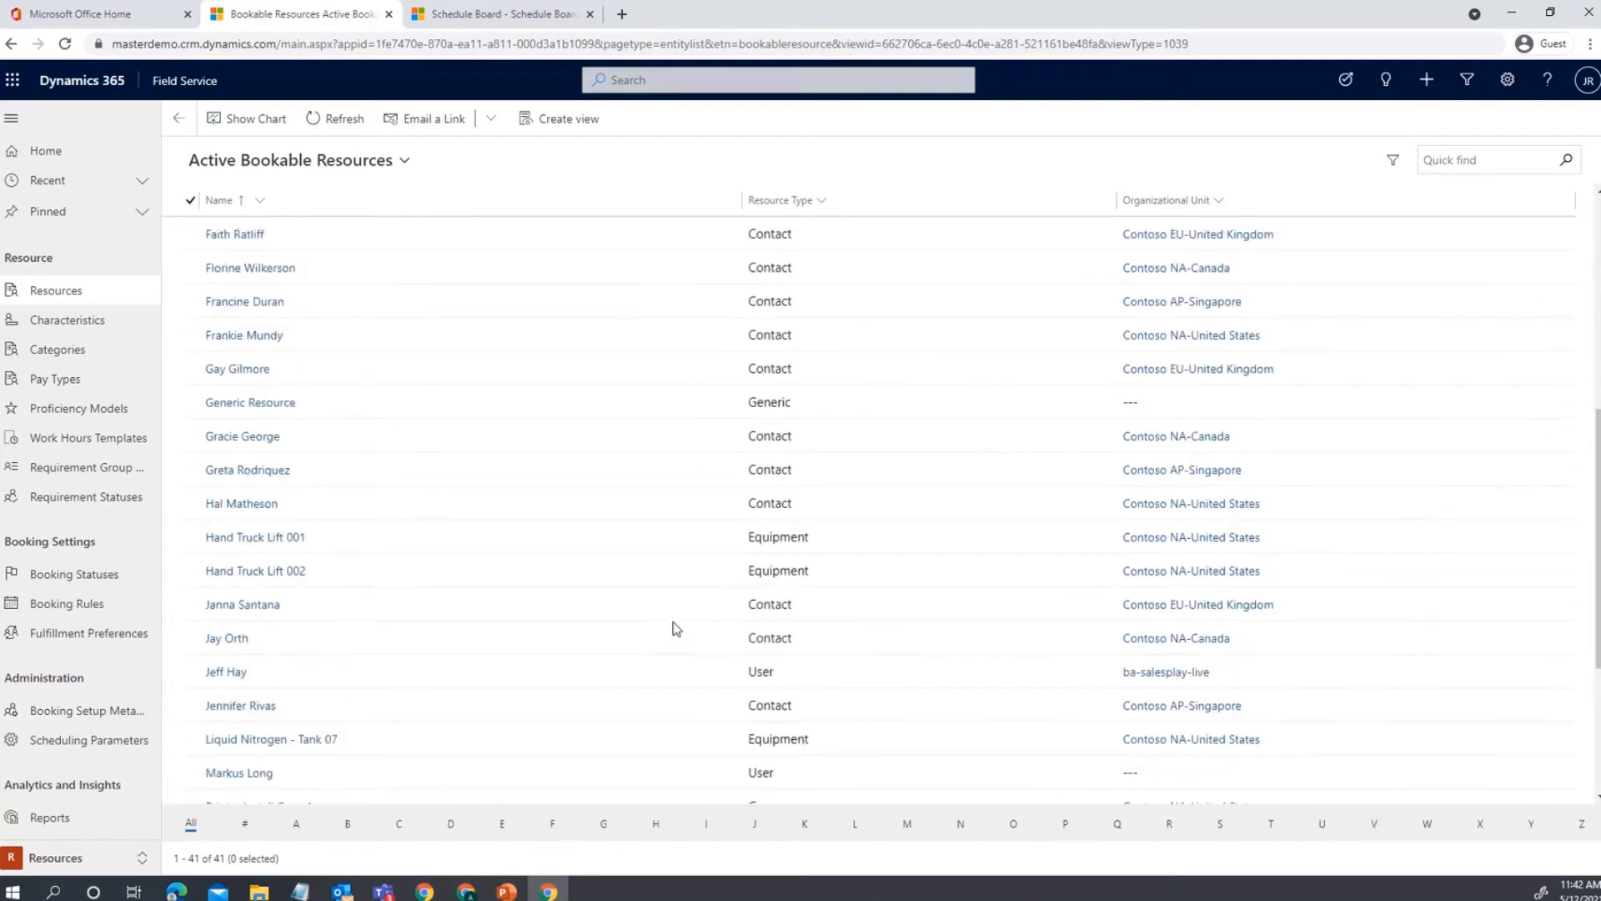
pyautogui.scroll(6, 672, 625)
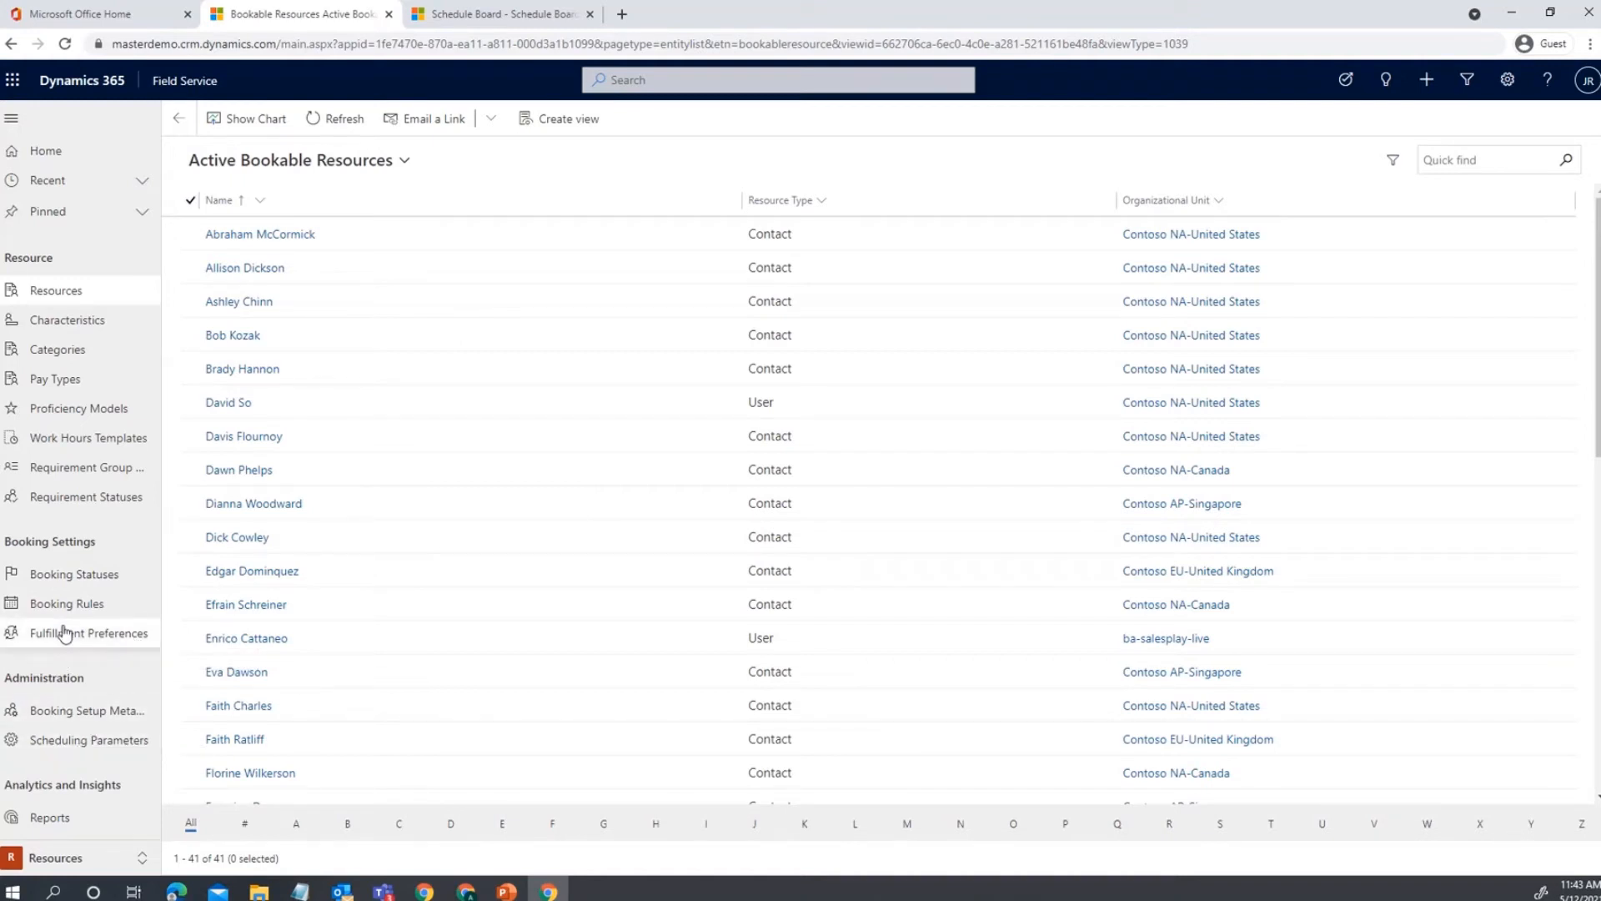
# Open the Resource and Utilization analytics report and scroll through its KPI cards, utilization charts and territory analysis.
pyautogui.click(66, 826)
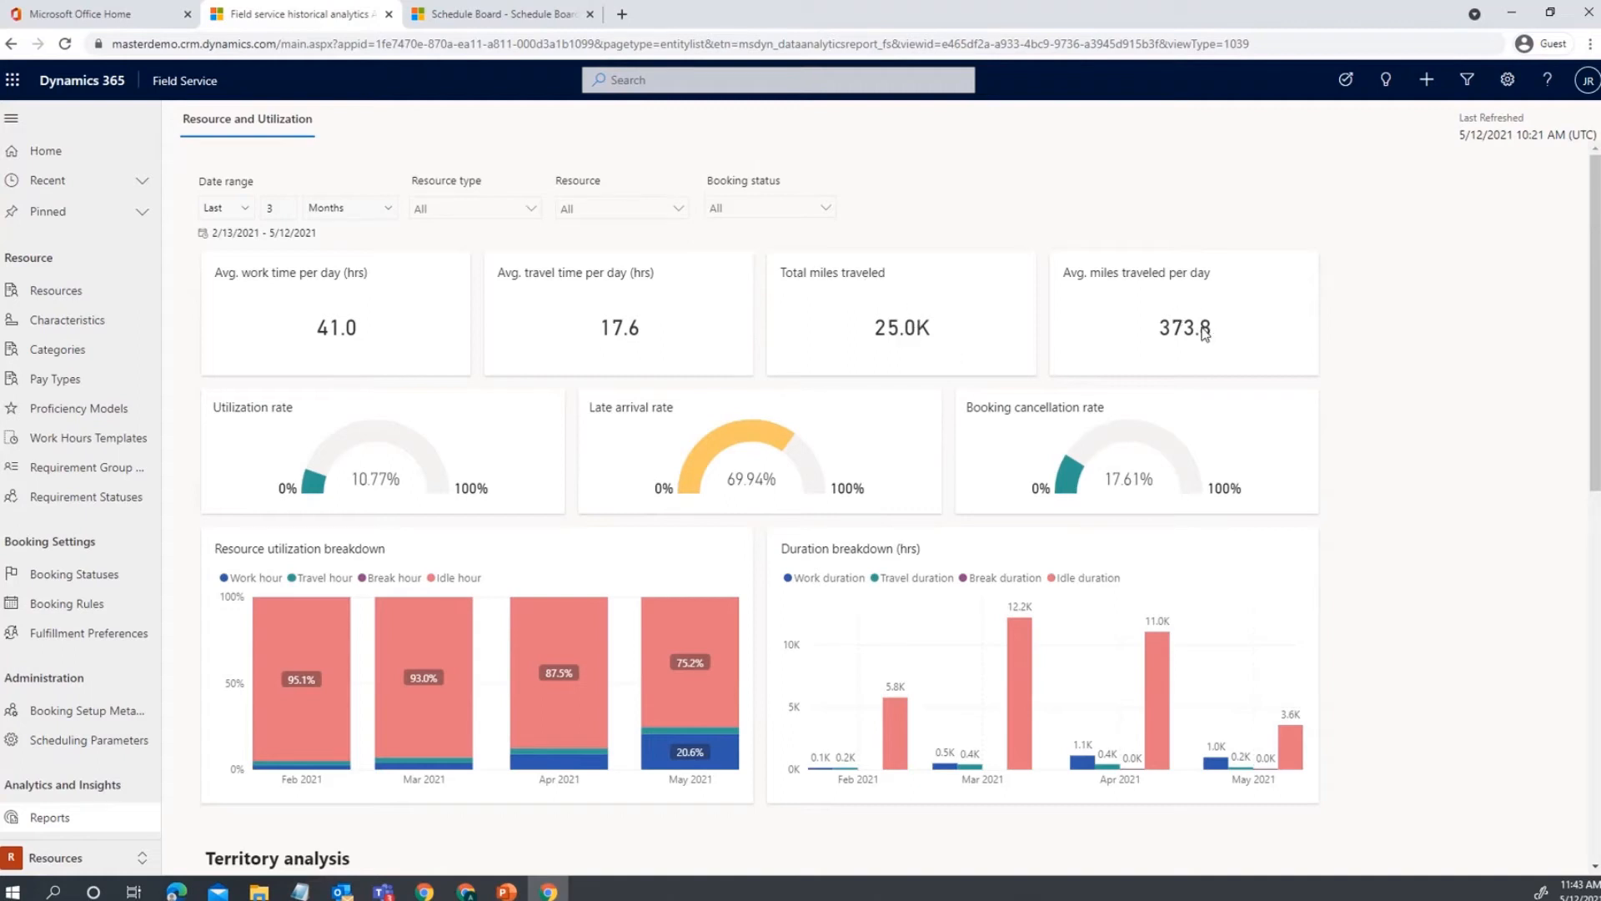
pyautogui.scroll(-1, 594, 500)
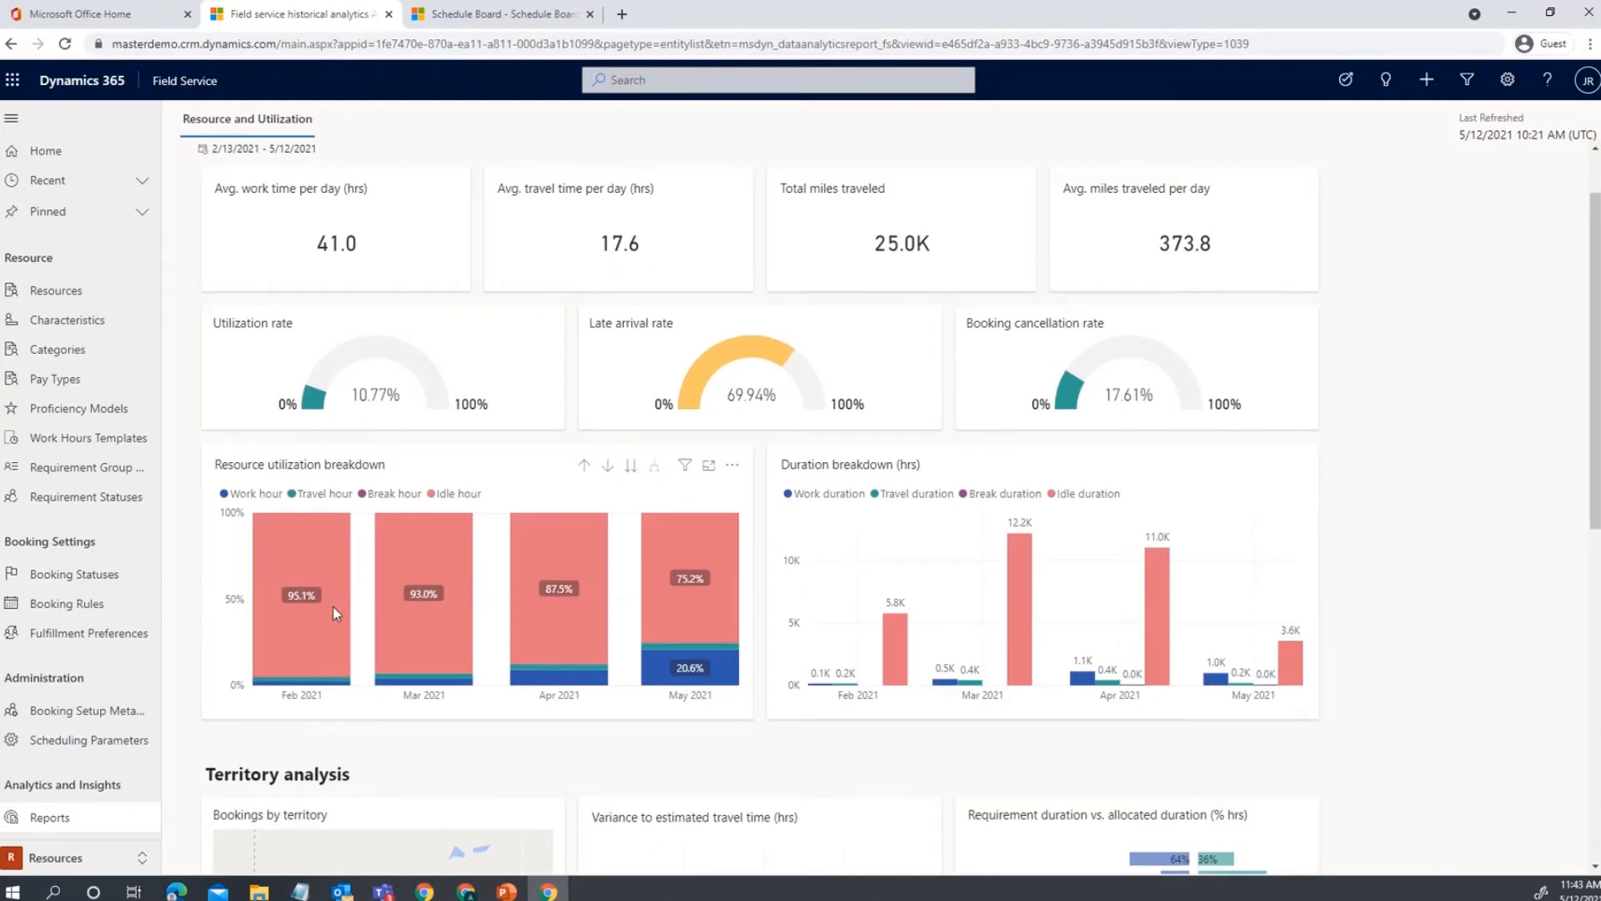
pyautogui.moveTo(333, 607)
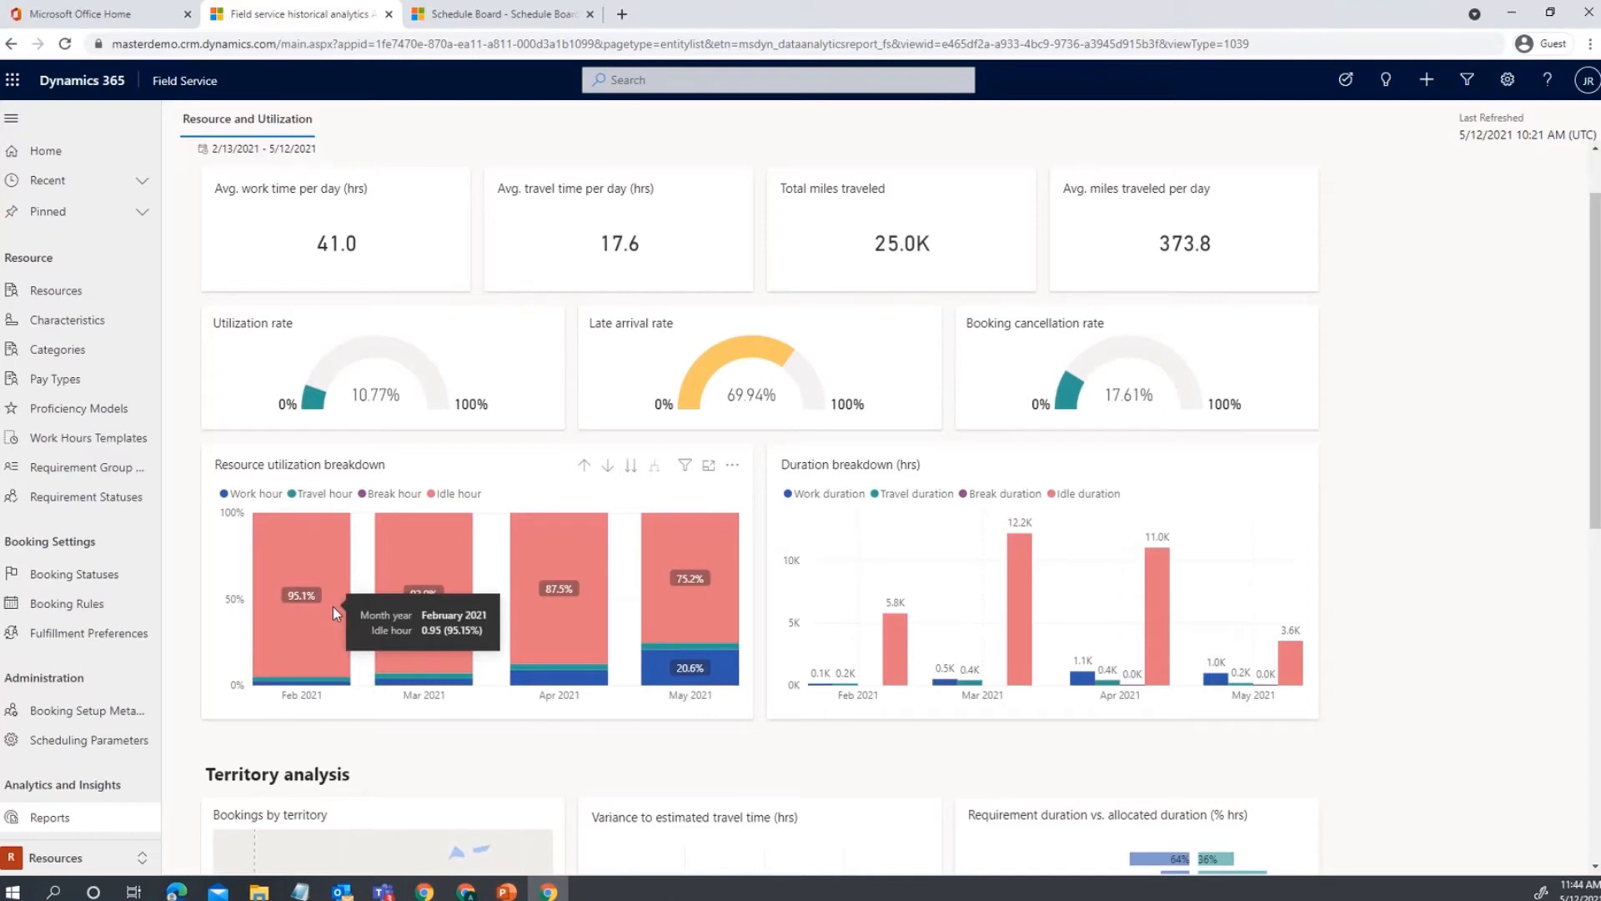
pyautogui.scroll(-1, 325, 619)
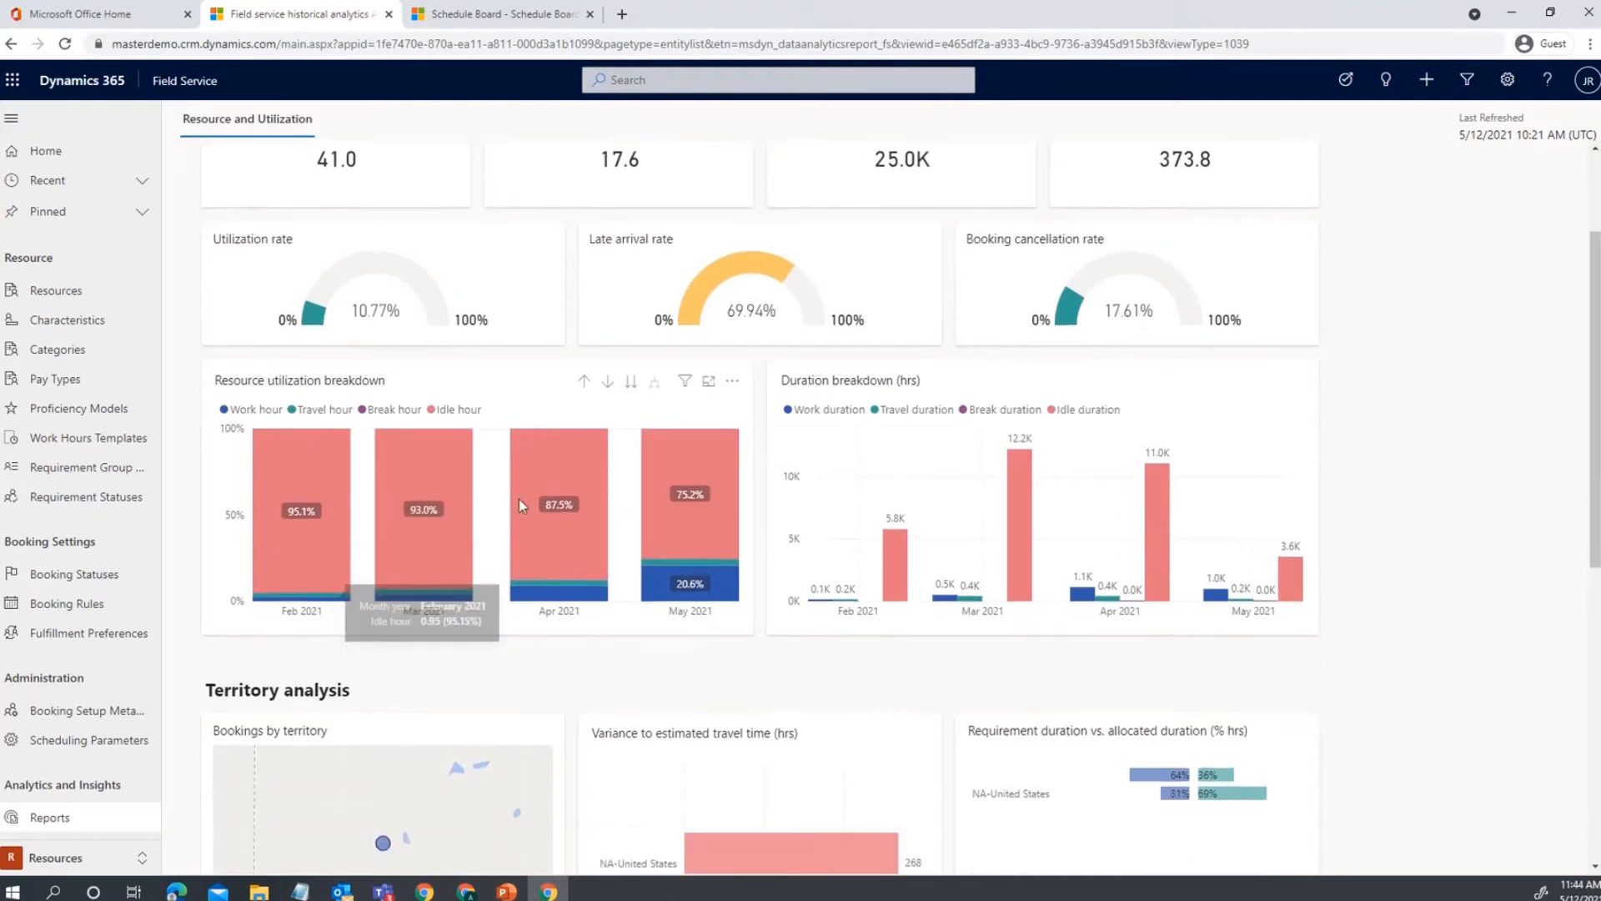
pyautogui.scroll(-1, 1025, 486)
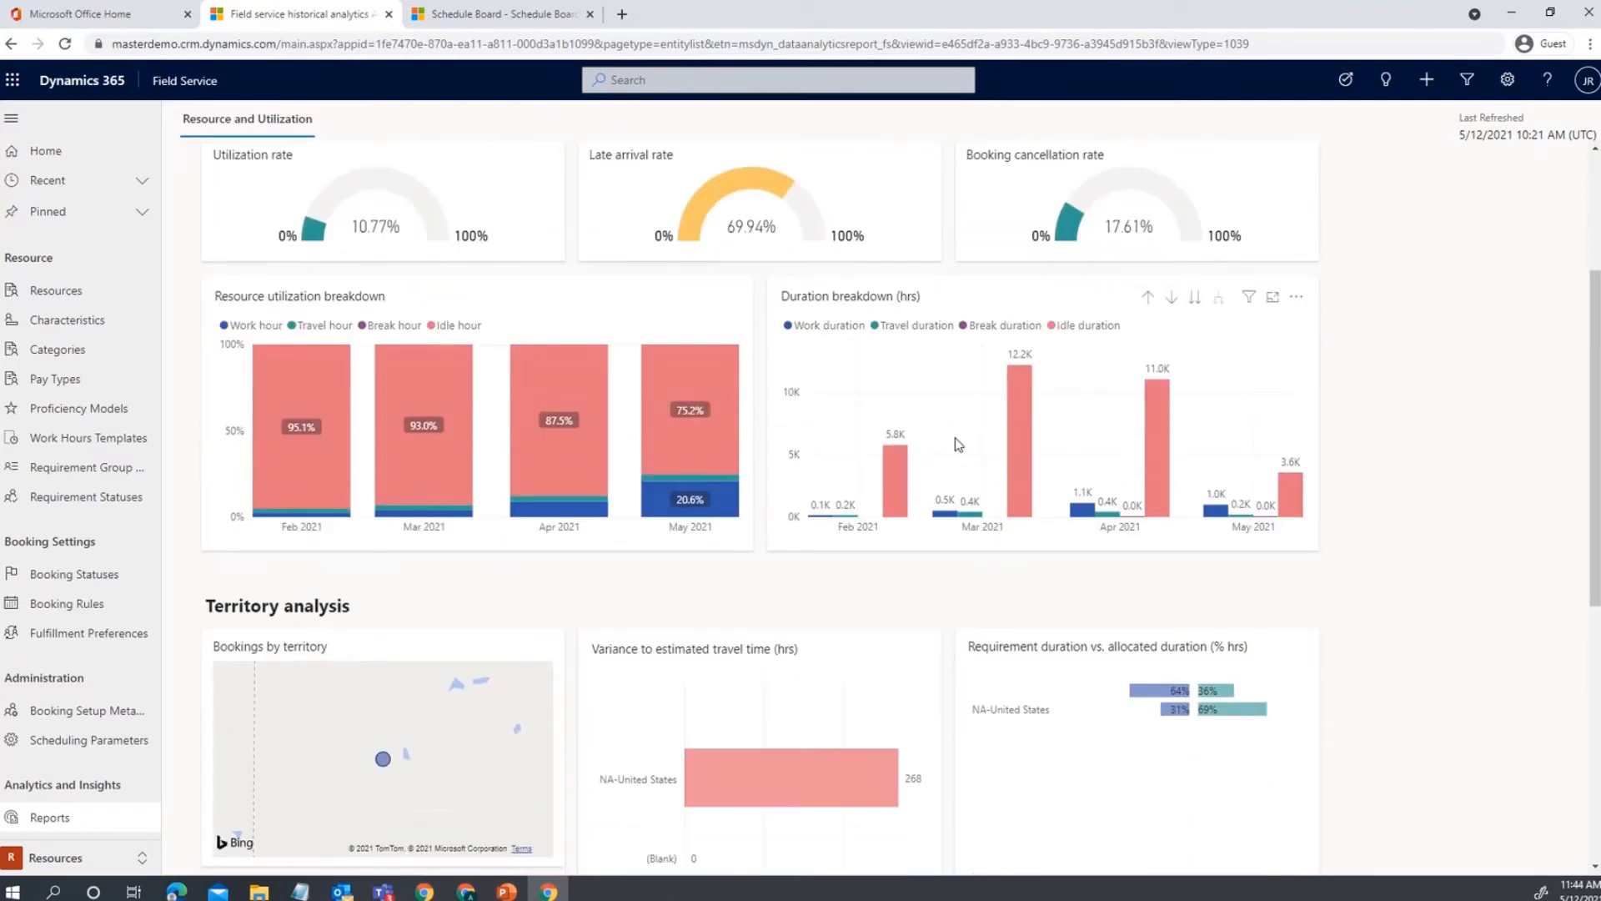
pyautogui.scroll(-2, 956, 456)
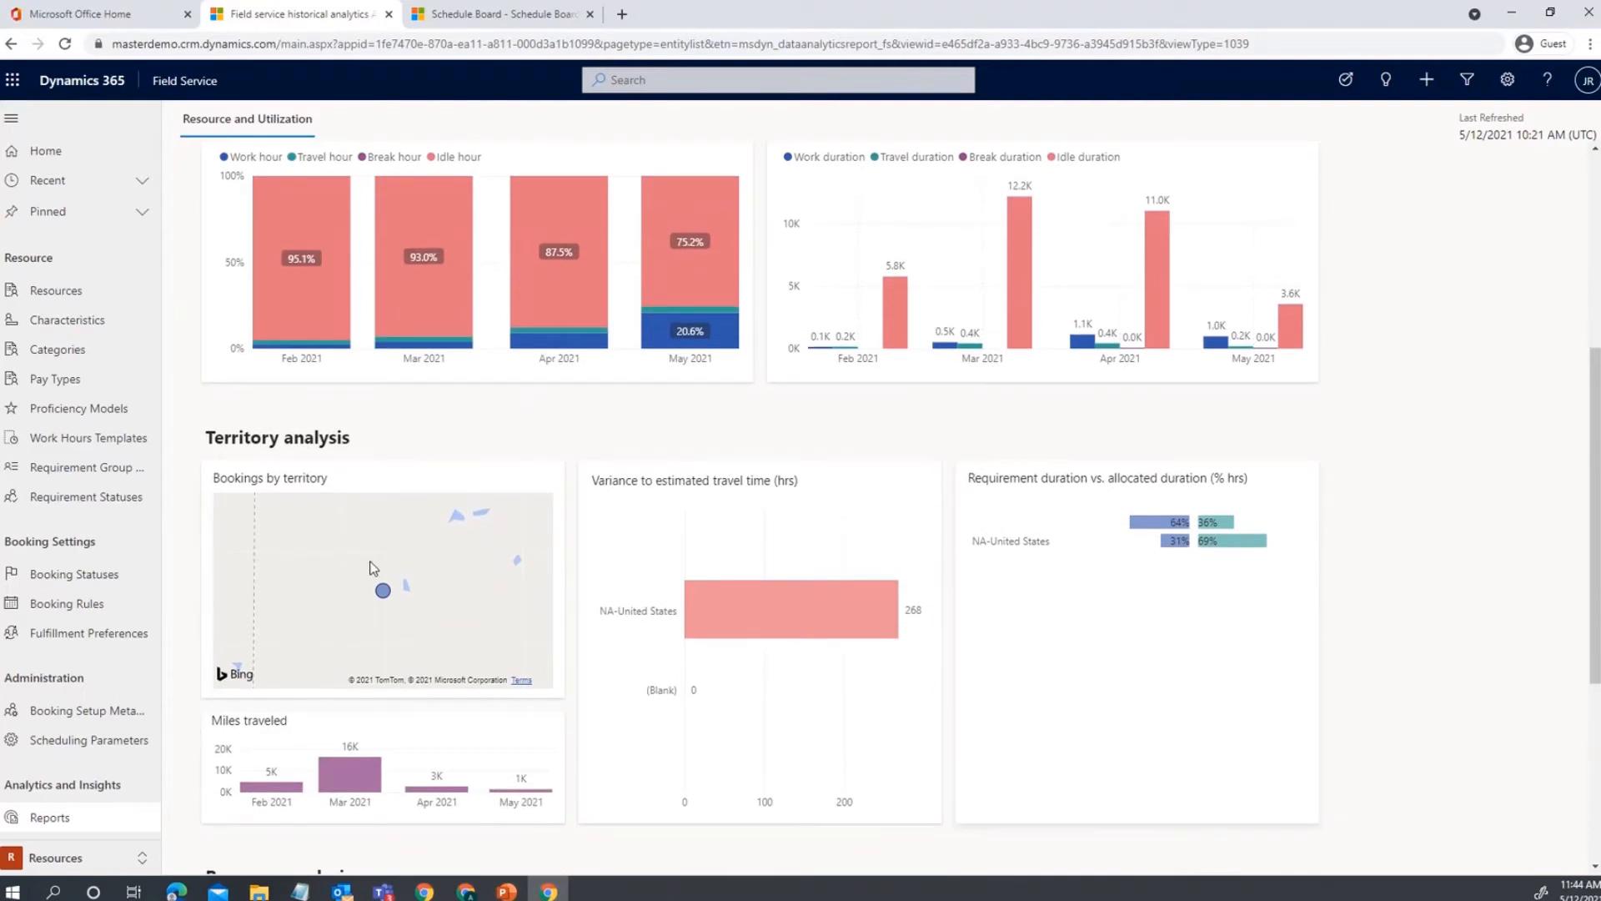
pyautogui.moveTo(326, 776)
pyautogui.moveTo(428, 799)
# Review the Resource type filter choices, then open the Resource filter list.
pyautogui.scroll(5, 751, 338)
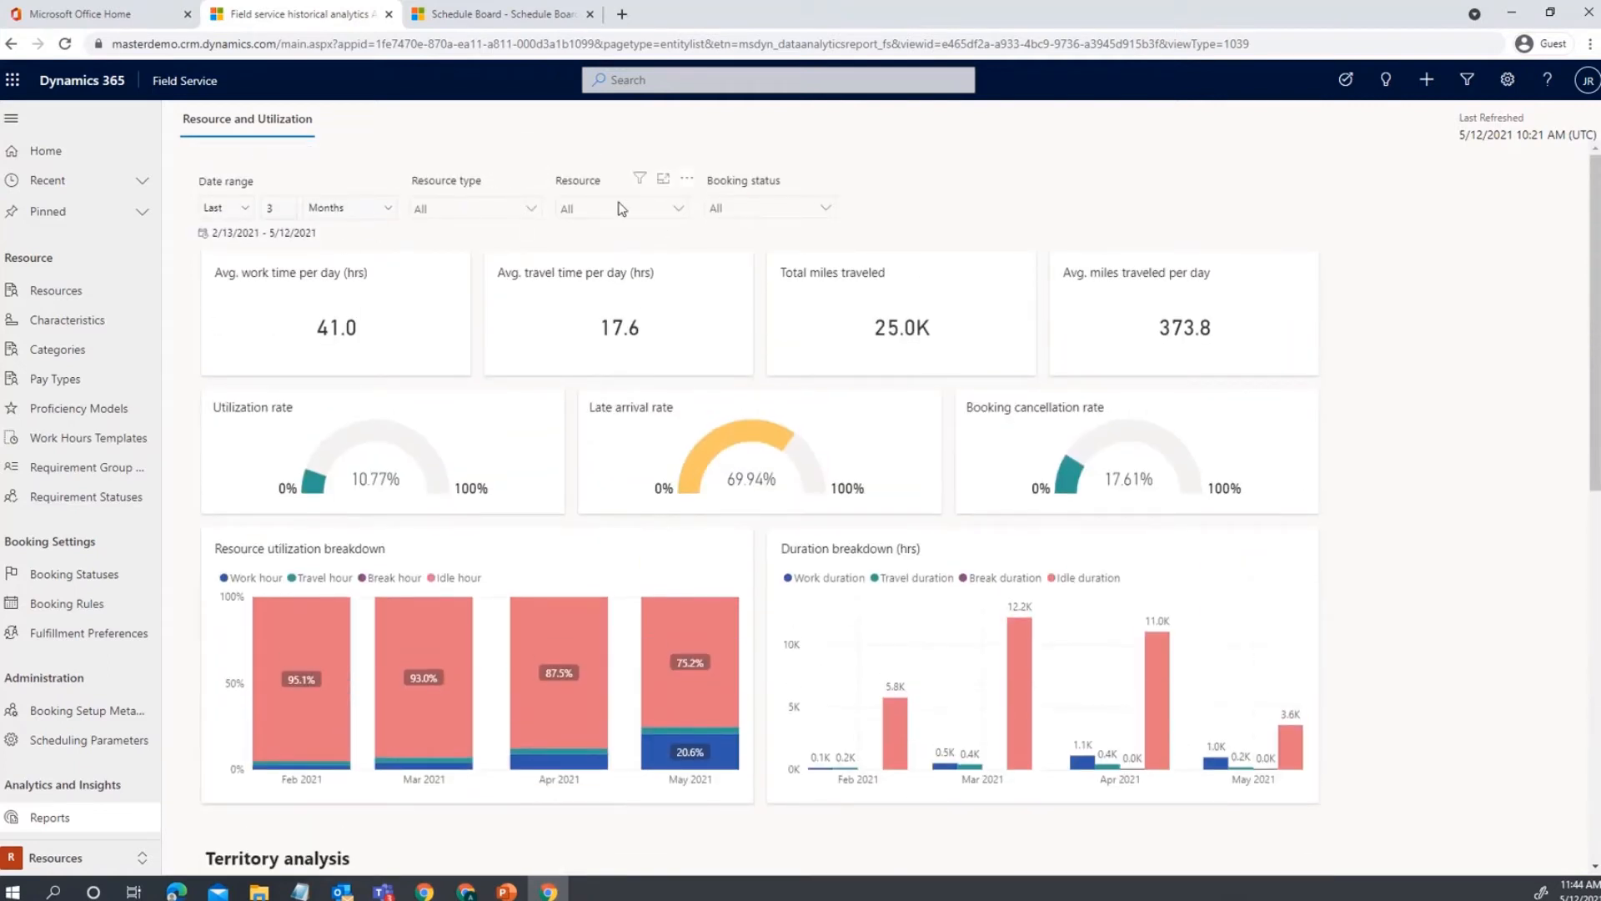
pyautogui.click(531, 210)
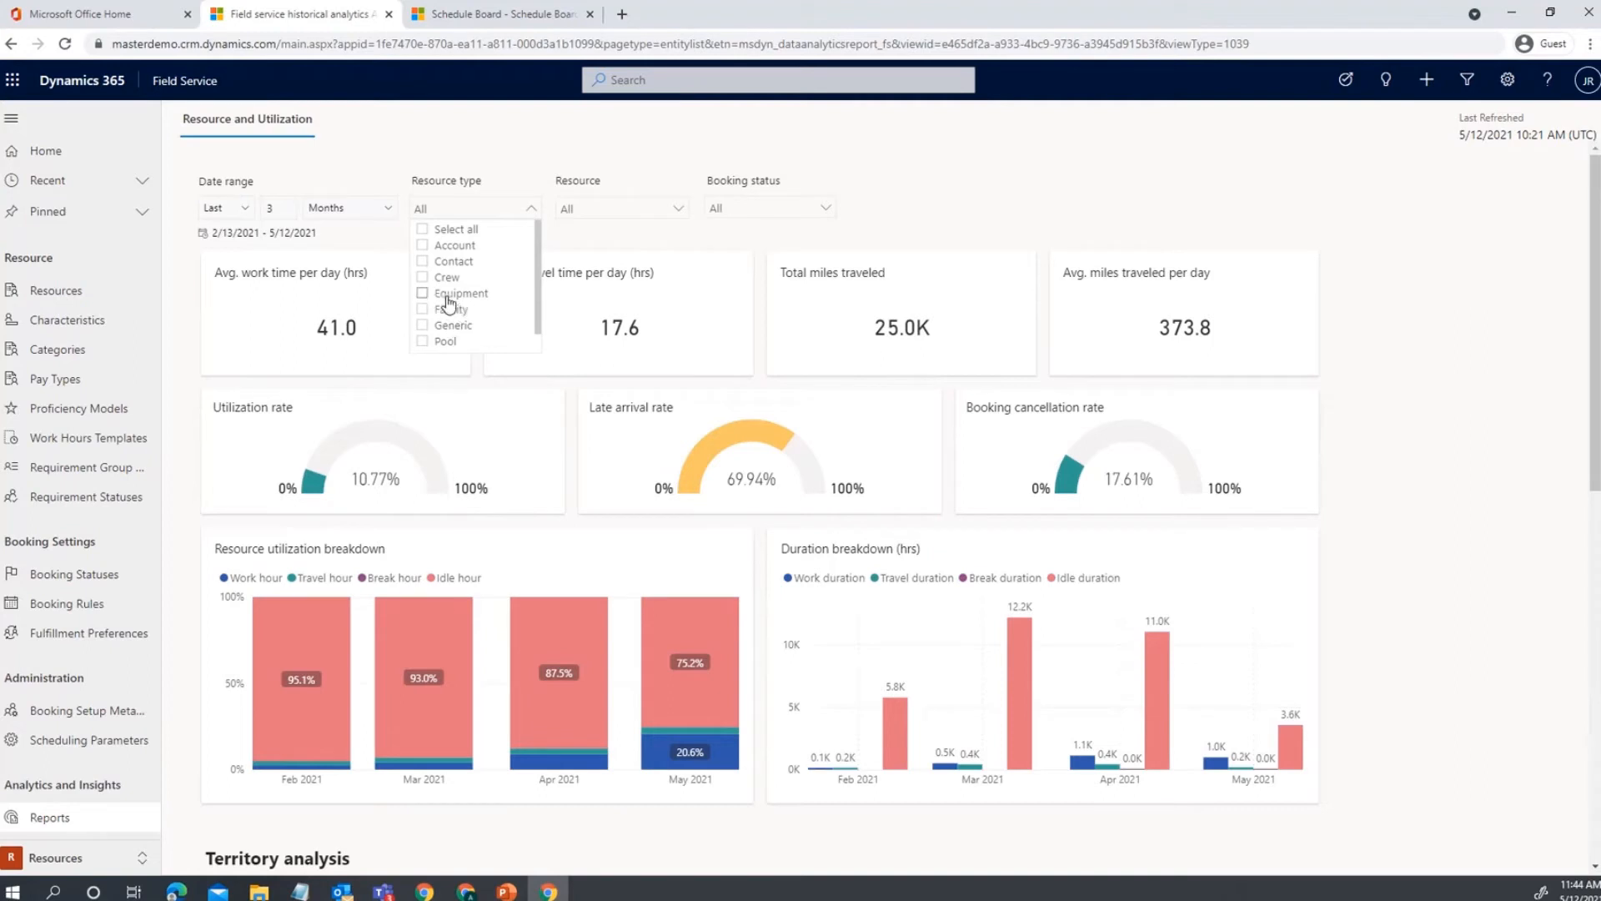
pyautogui.click(594, 224)
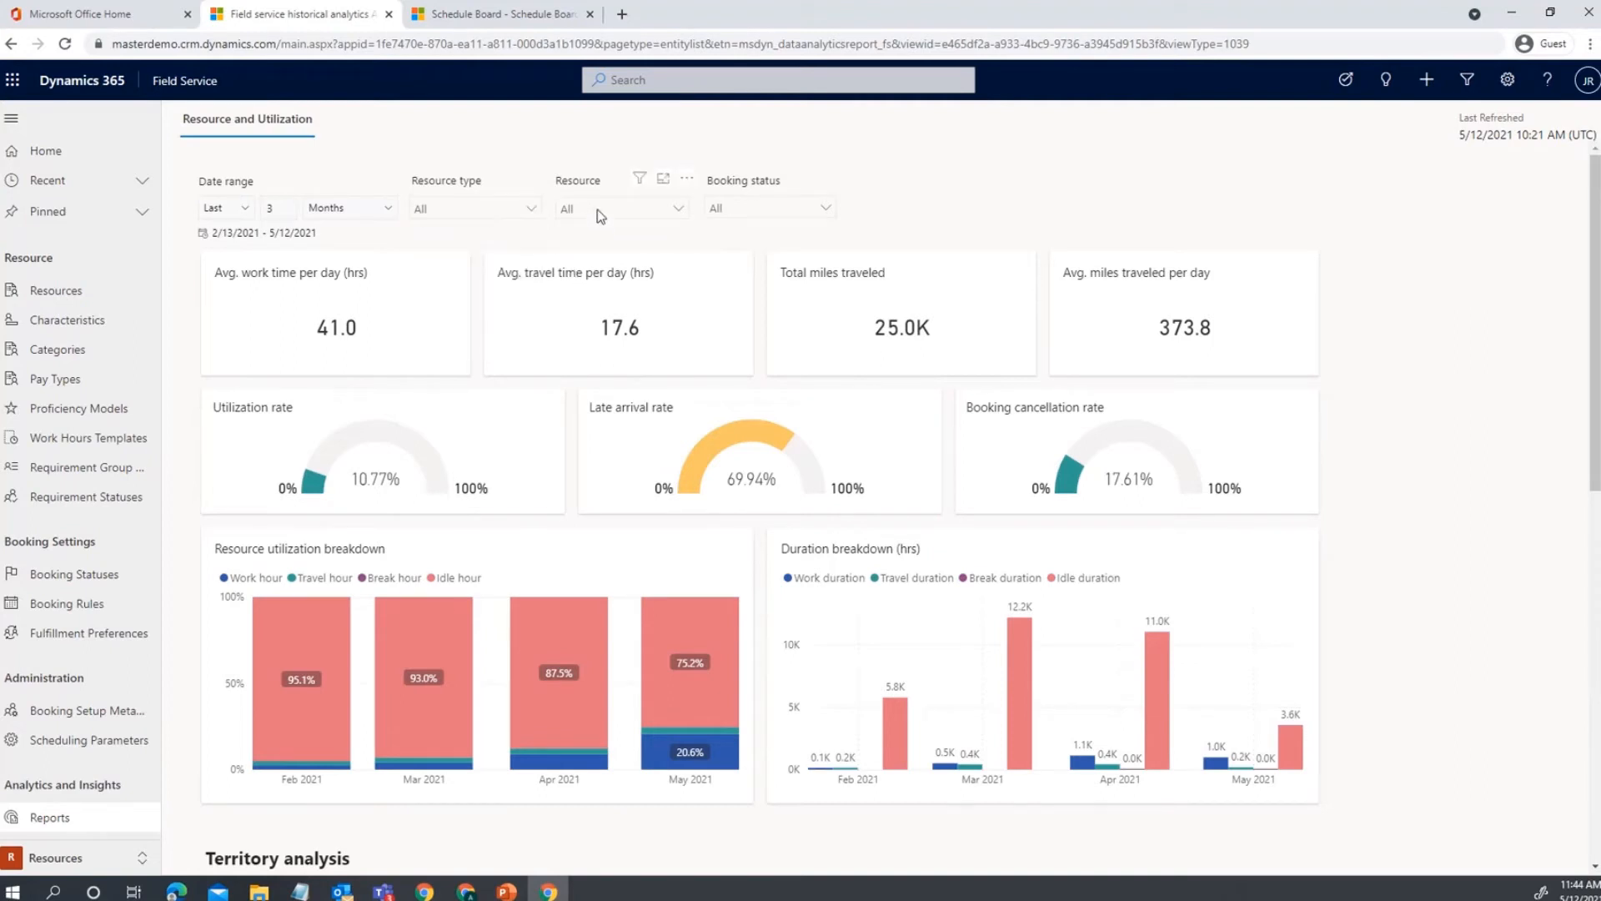
pyautogui.click(597, 208)
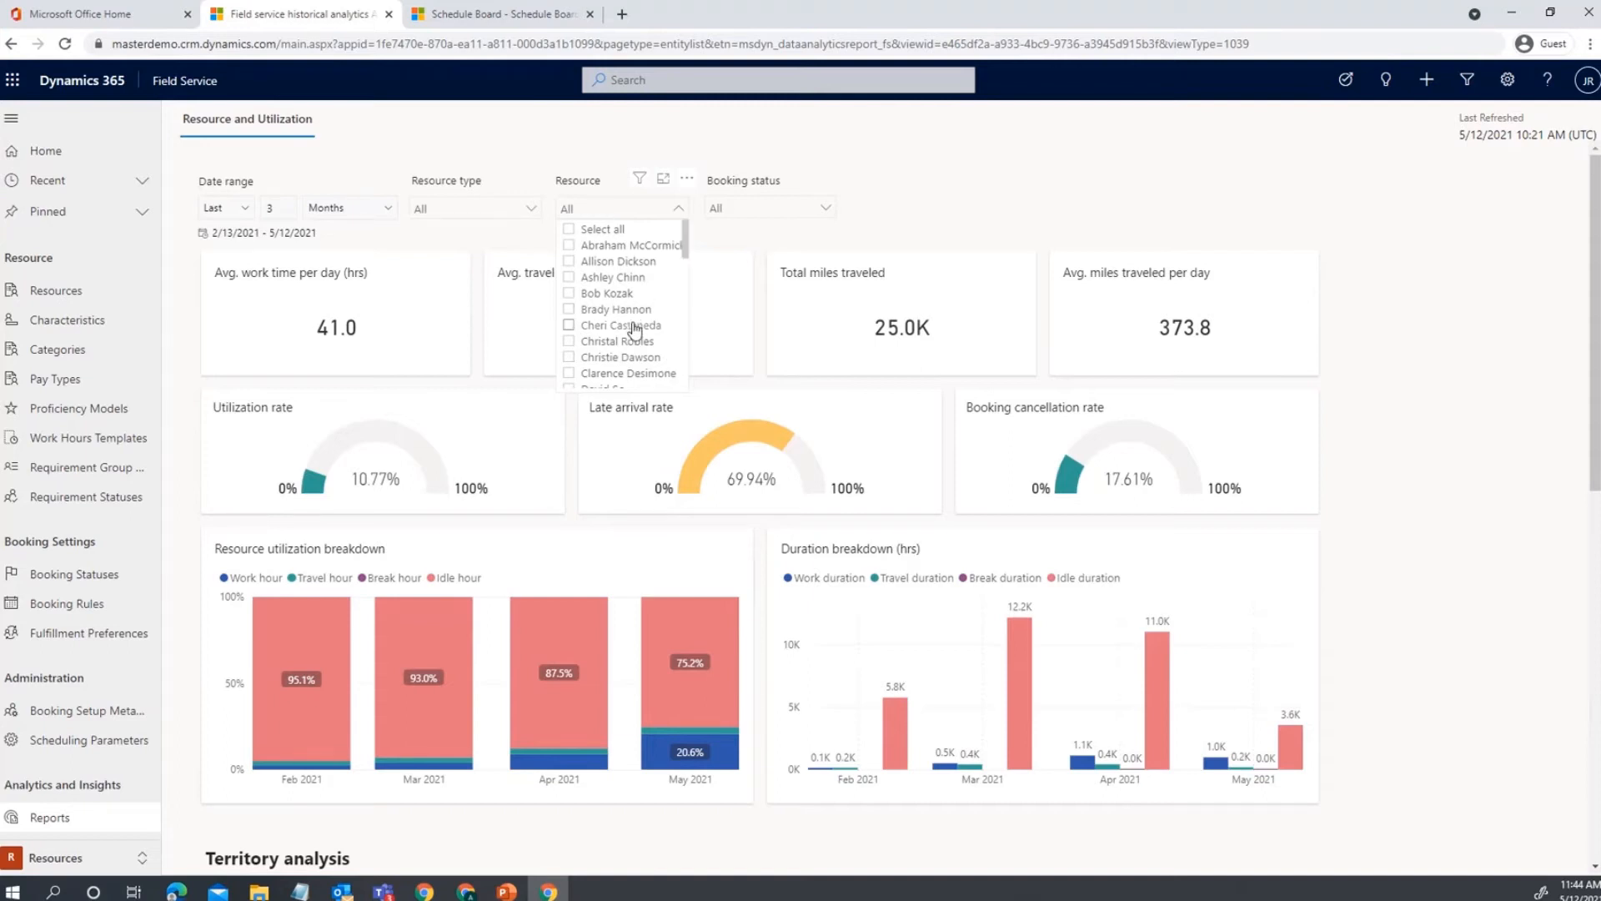
# Filter the report to the one chosen resource and review its 4.3 work and 1.2 travel hours per day.
pyautogui.scroll(-1, 636, 328)
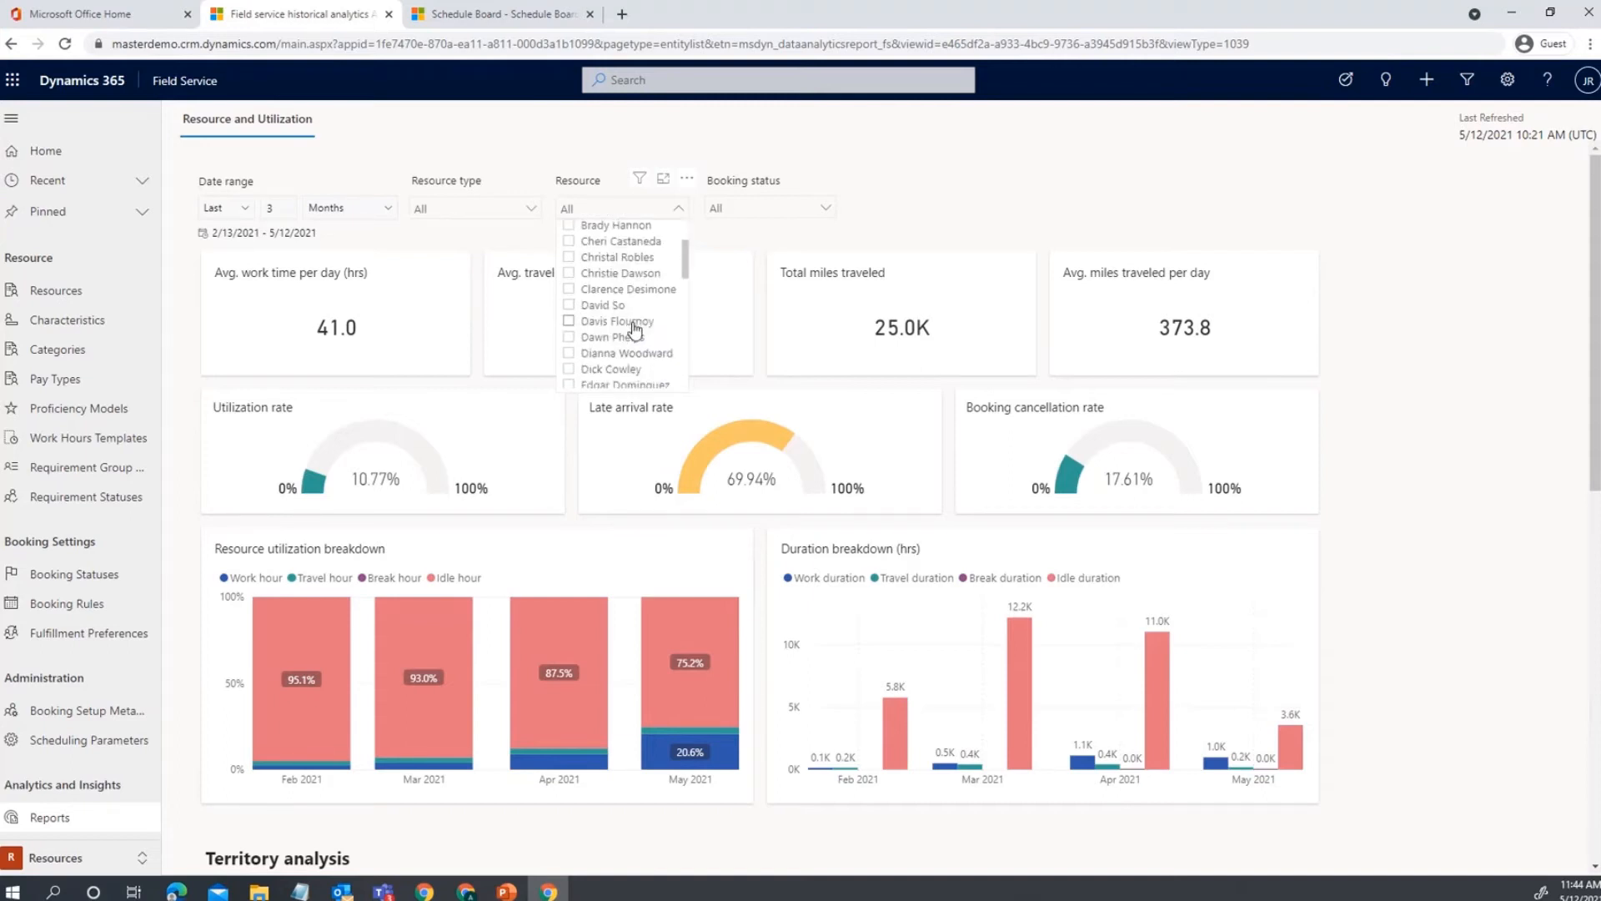
pyautogui.click(605, 306)
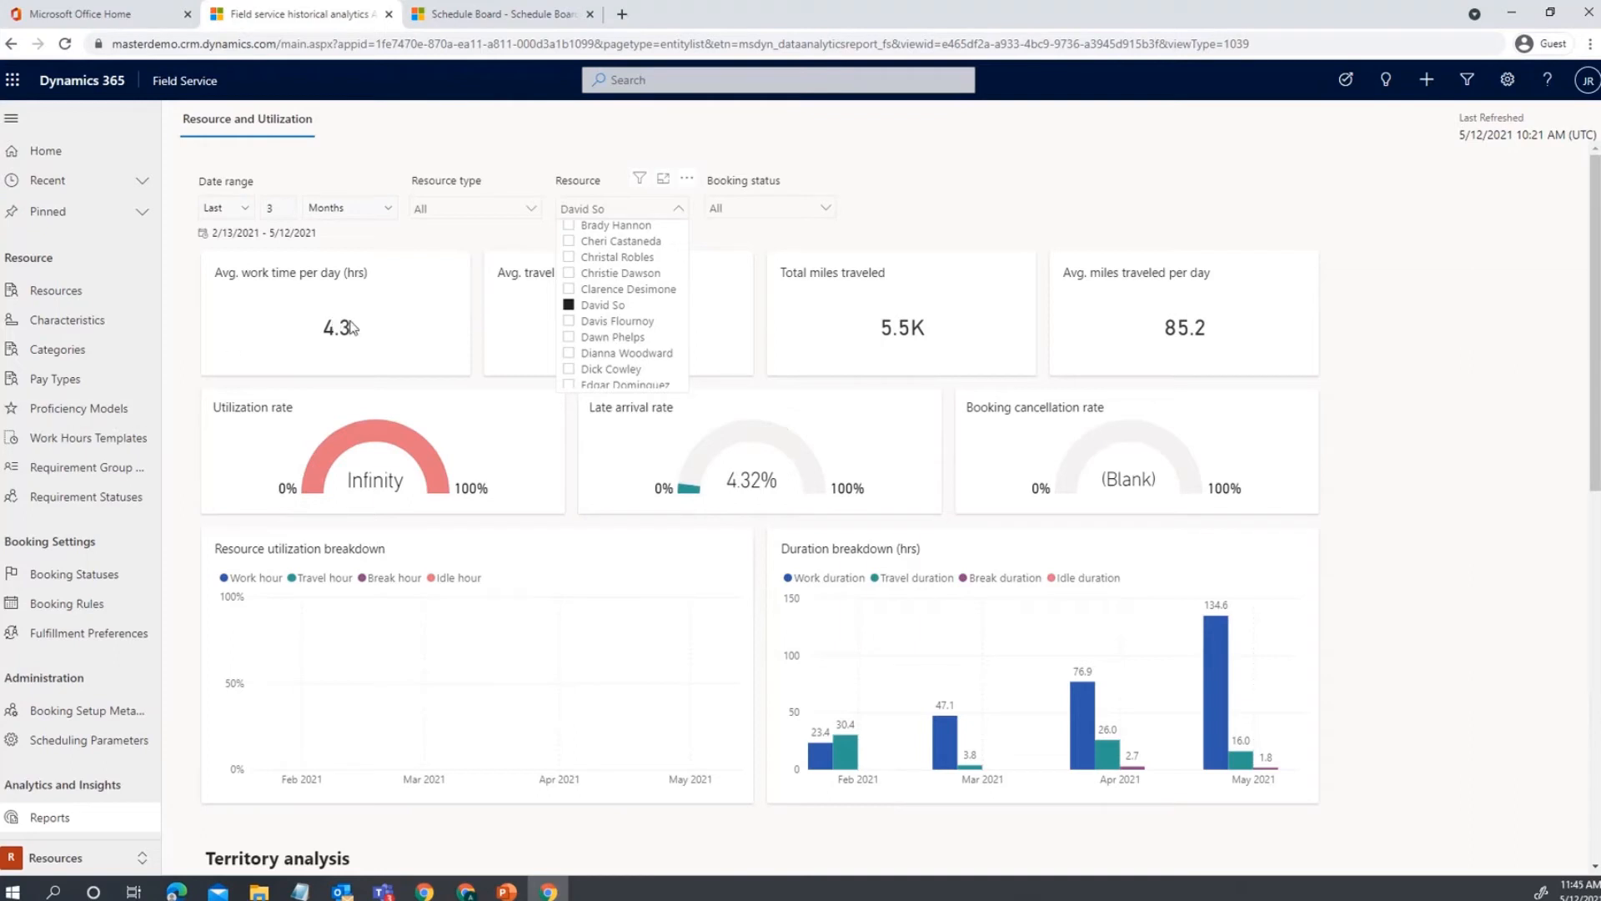
pyautogui.click(916, 223)
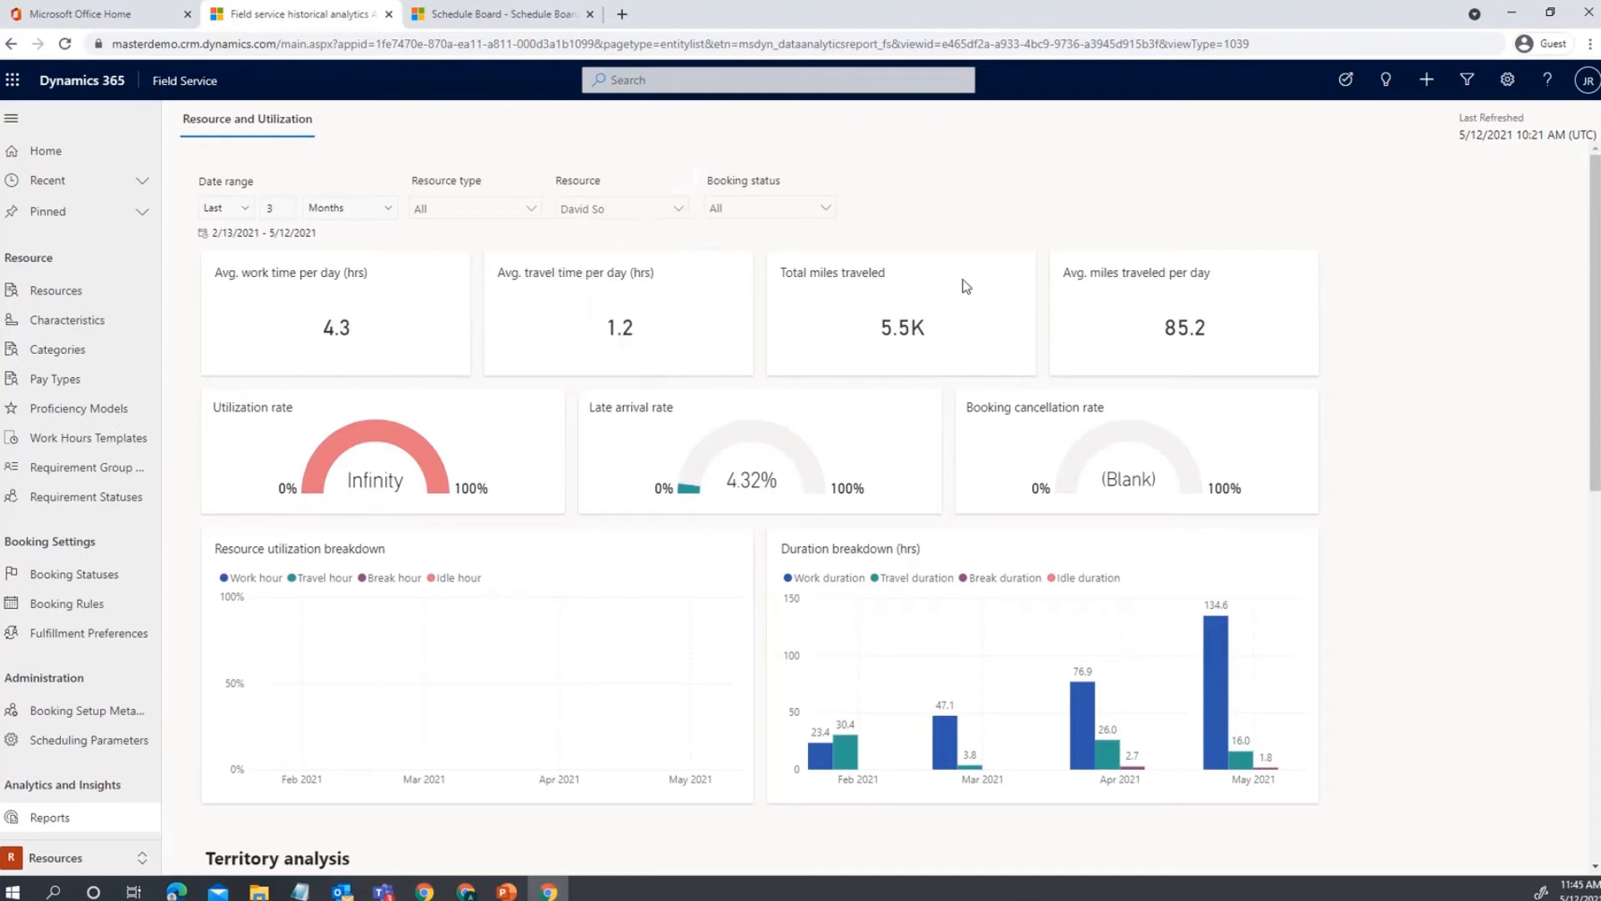
pyautogui.scroll(-2, 1034, 584)
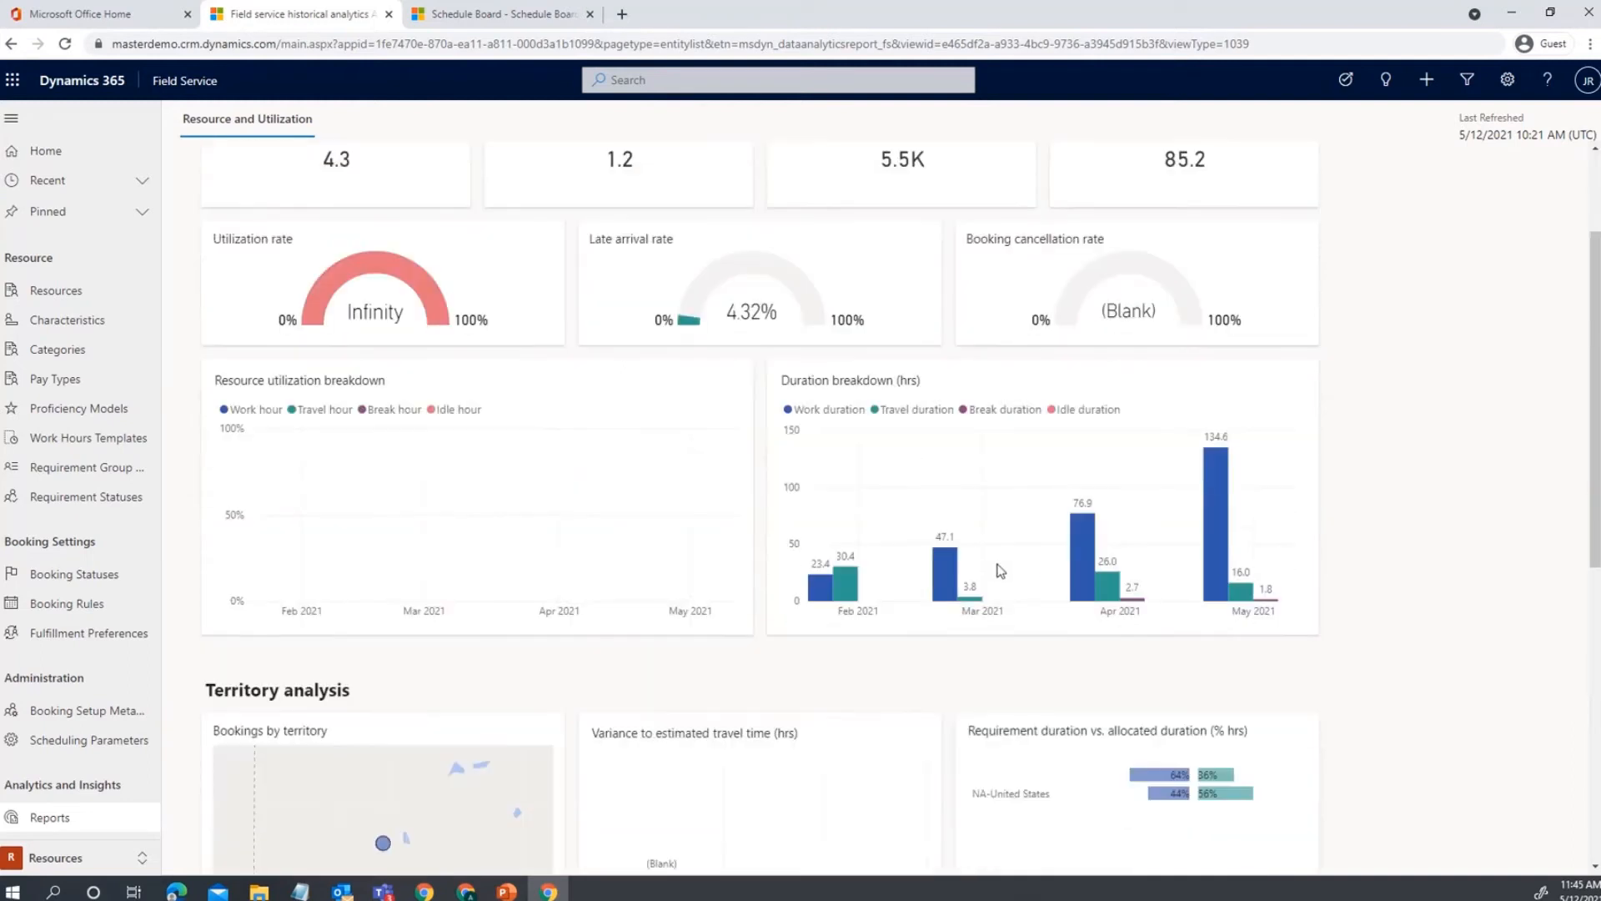
pyautogui.scroll(2, 964, 573)
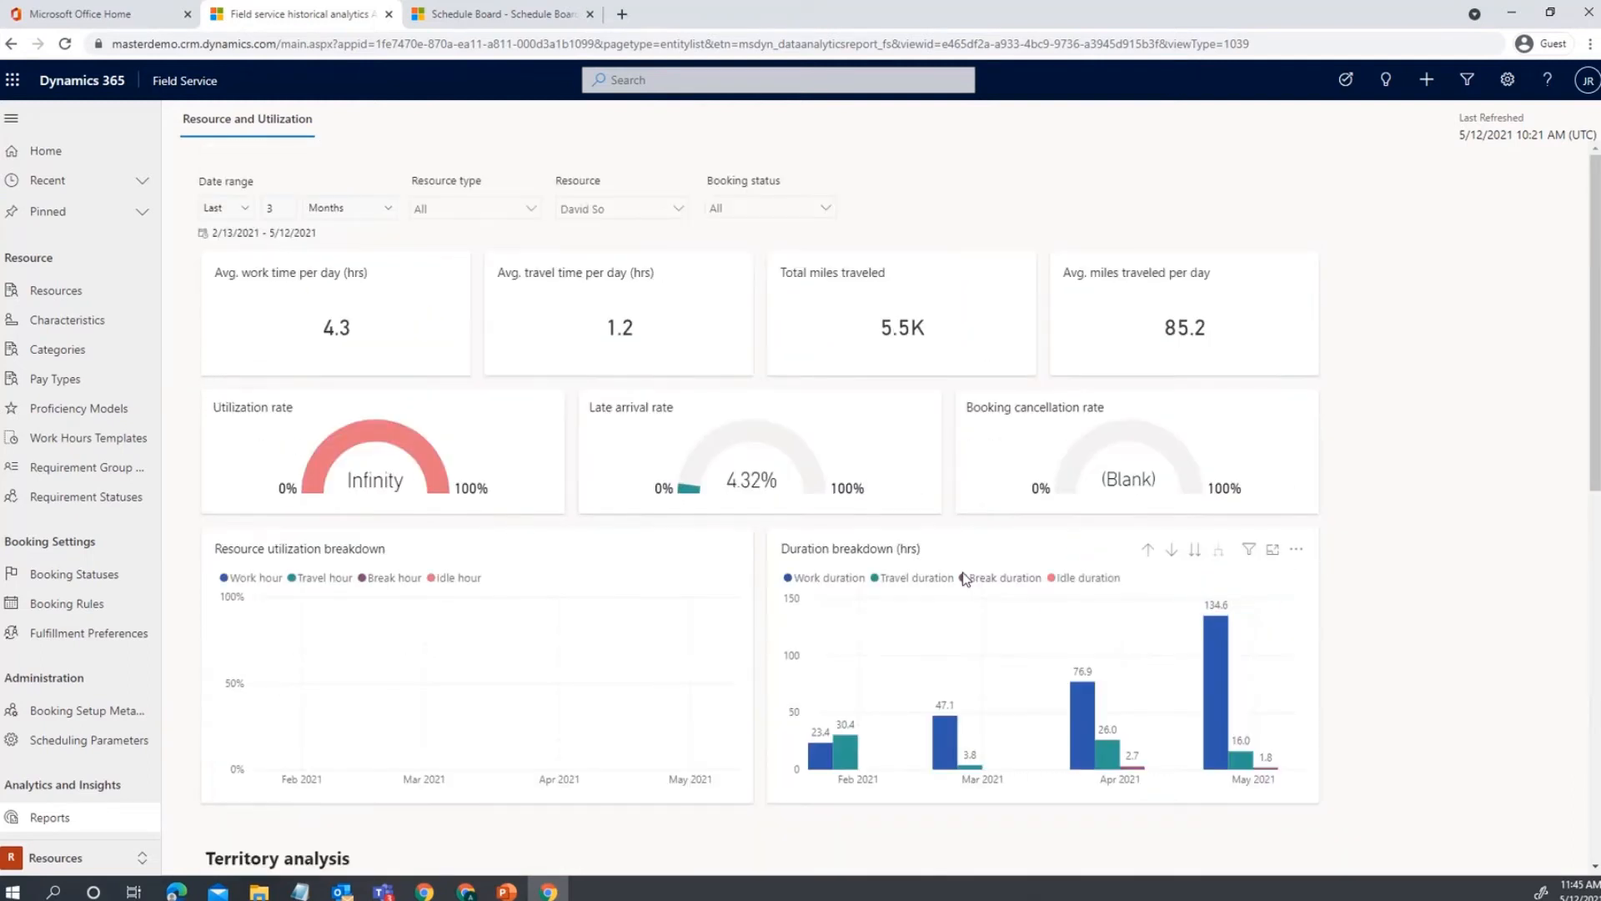